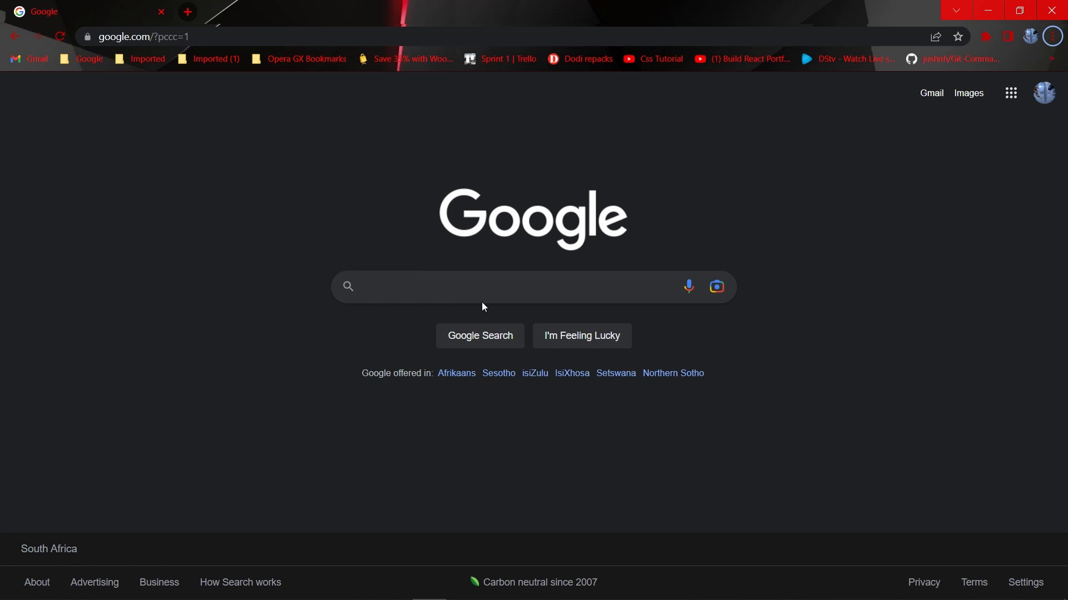
Step: Search Google for "download jdk"
left_click(469, 293)
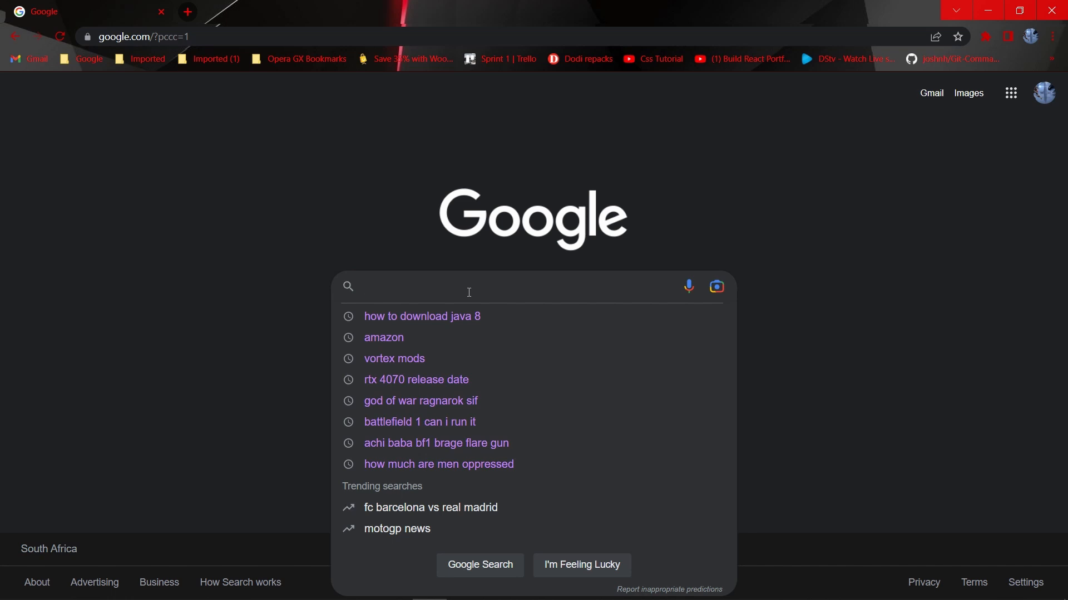
type("download")
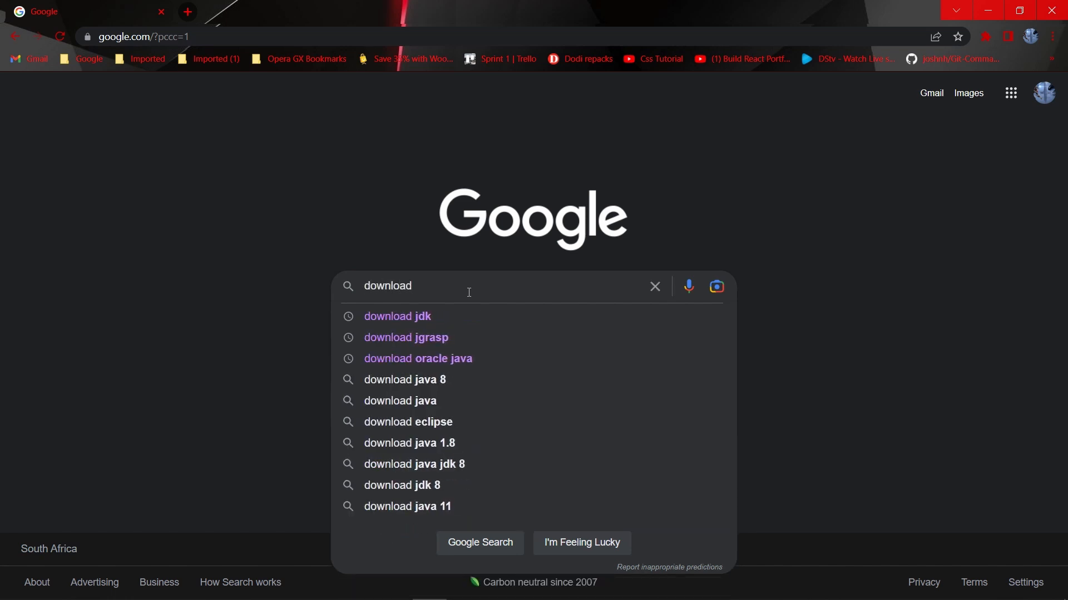
key("Down")
key("Return")
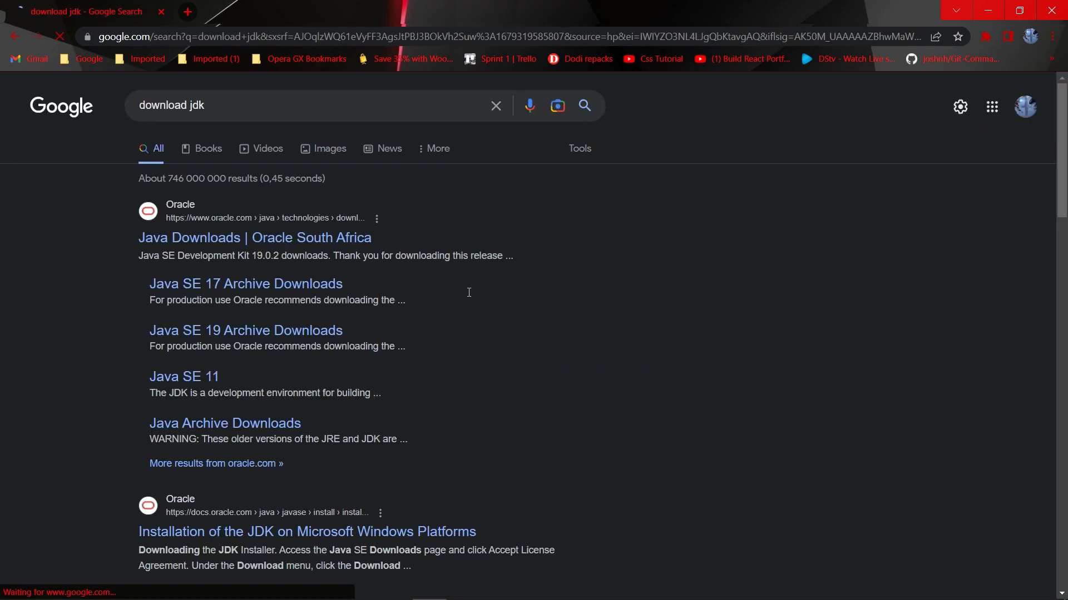
Step: Open Oracle's Java Downloads page from the results and show the Windows packages for Java SE Development Kit 19.0.2
left_click(280, 248)
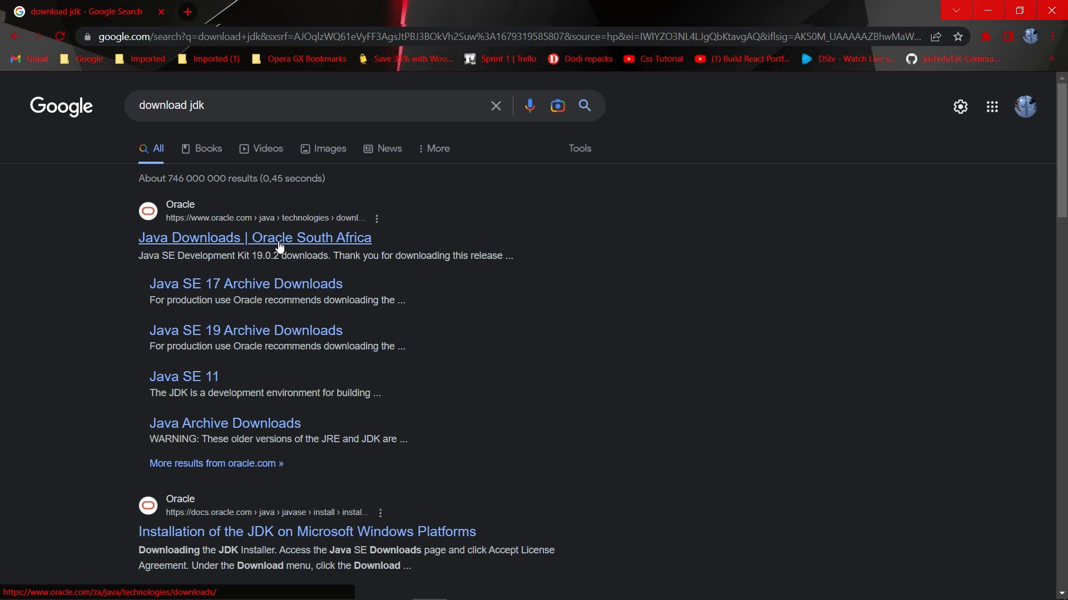
left_click(194, 244)
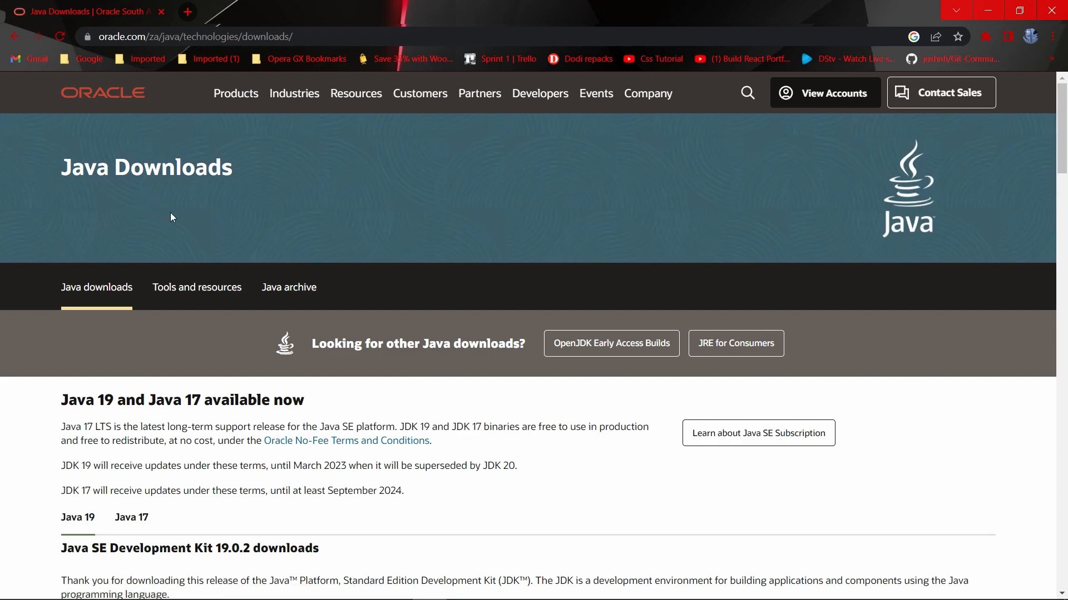
scroll(200, 224, "down", 3)
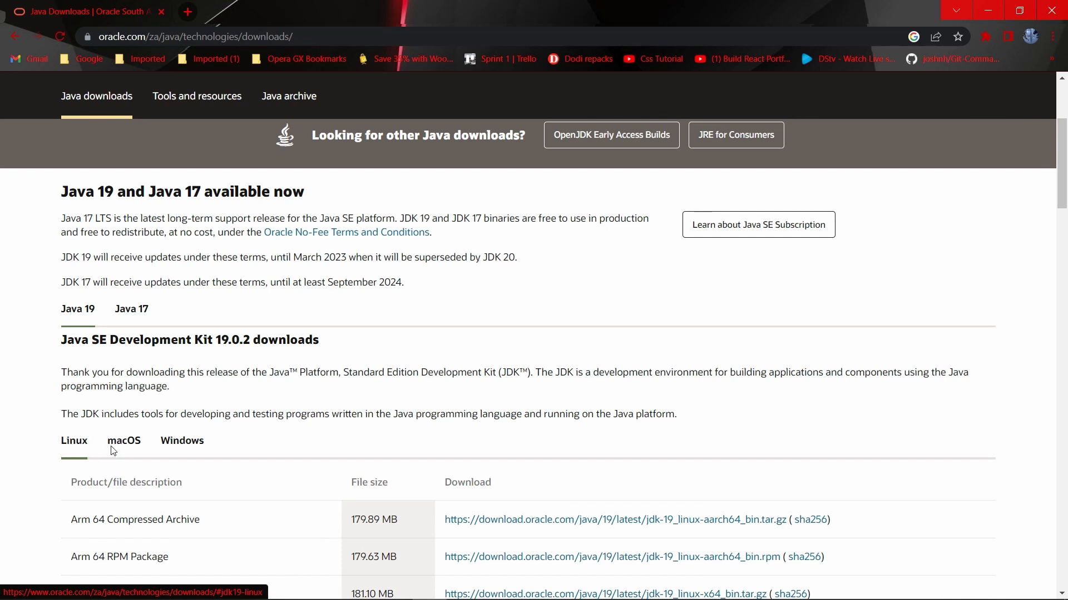
left_click(189, 445)
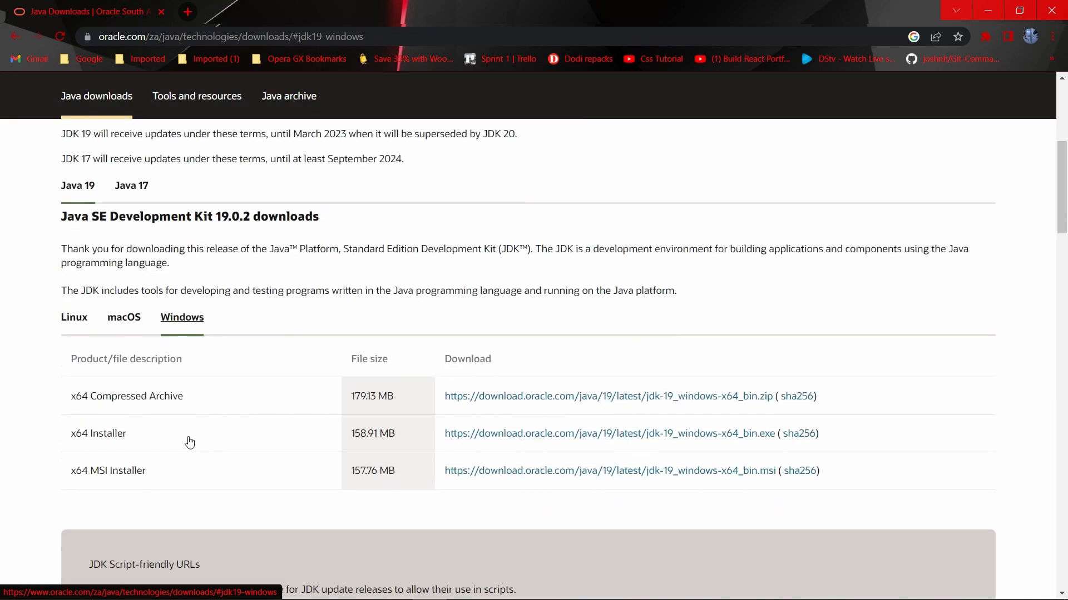
Step: Examine the Windows JDK 19 packages, comparing the x64 Compressed Archive, x64 Installer and x64 MSI Installer by file type and size
left_click_drag(63, 315, 184, 312)
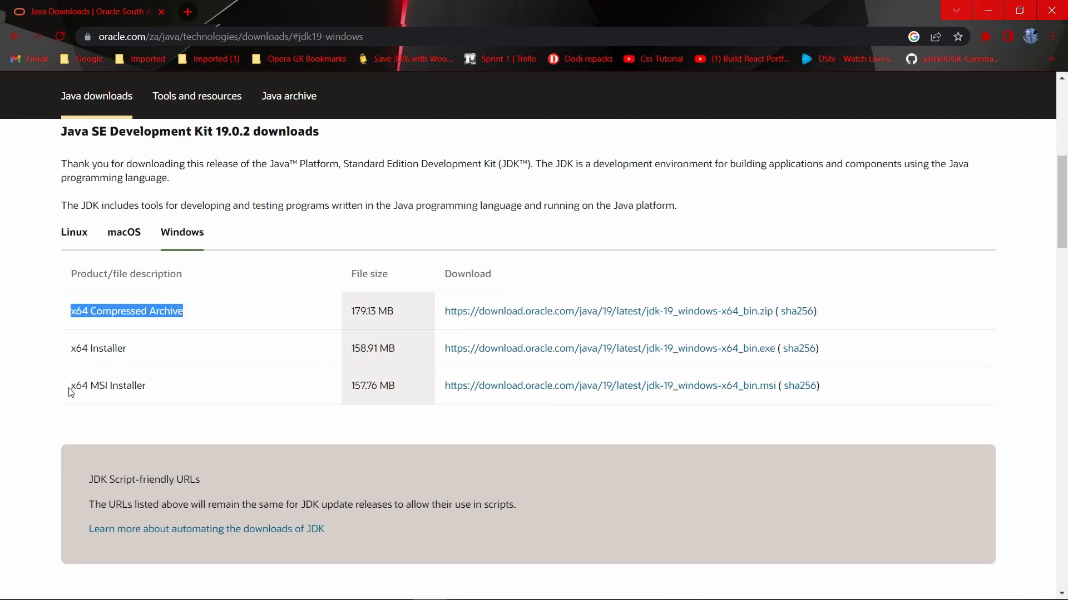
left_click_drag(69, 388, 152, 389)
left_click(154, 392)
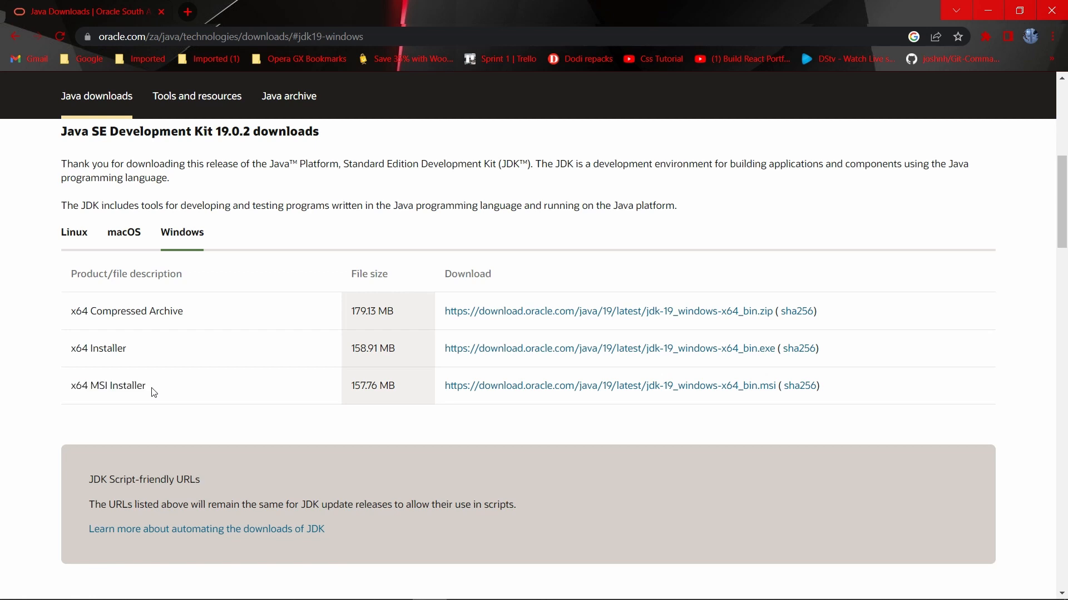
left_click_drag(184, 312, 71, 314)
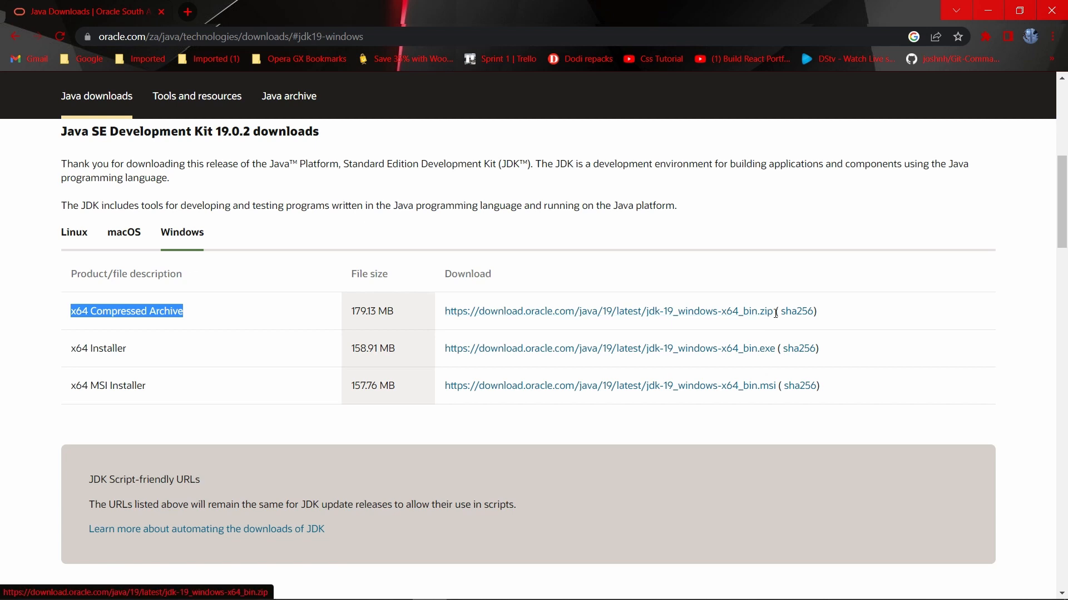
left_click_drag(775, 312, 756, 313)
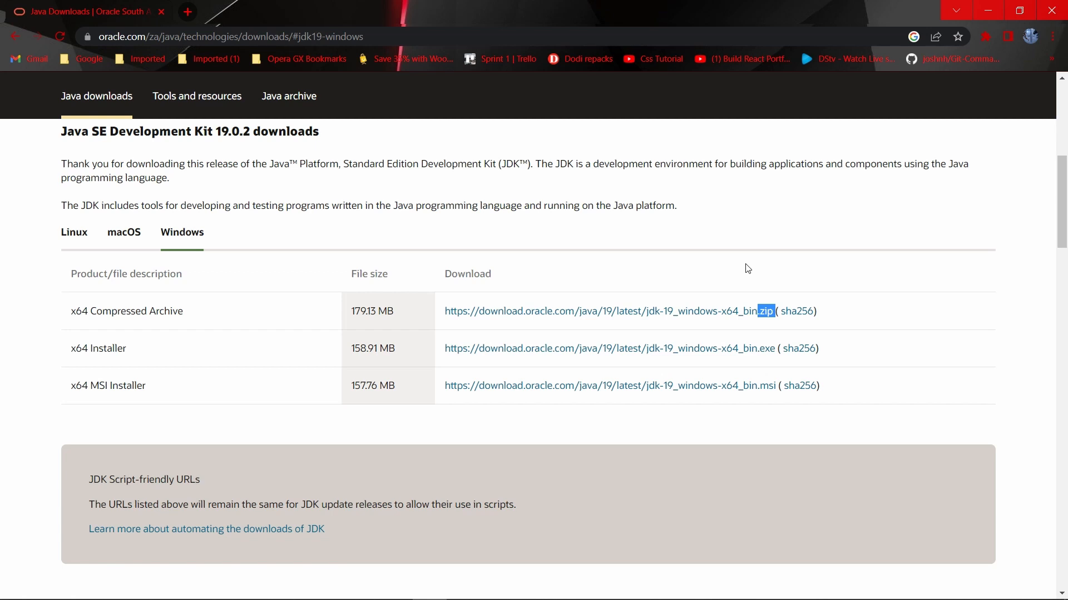
left_click(663, 266)
left_click_drag(777, 351, 757, 352)
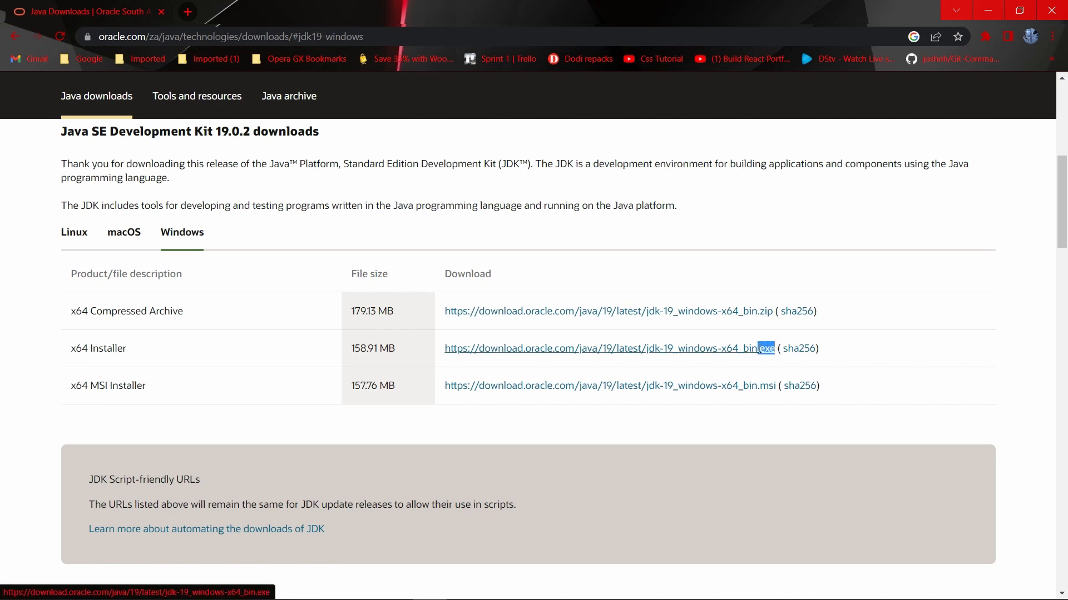
left_click(891, 349)
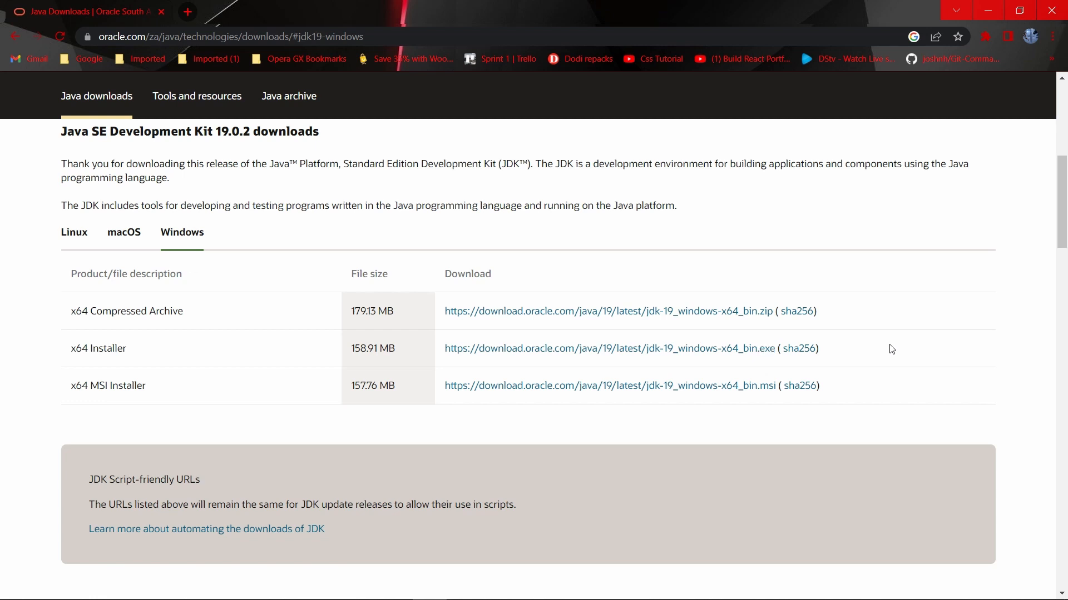
left_click_drag(397, 352, 351, 349)
left_click(351, 348)
left_click_drag(404, 314, 333, 313)
left_click(375, 307)
left_click_drag(131, 352, 72, 348)
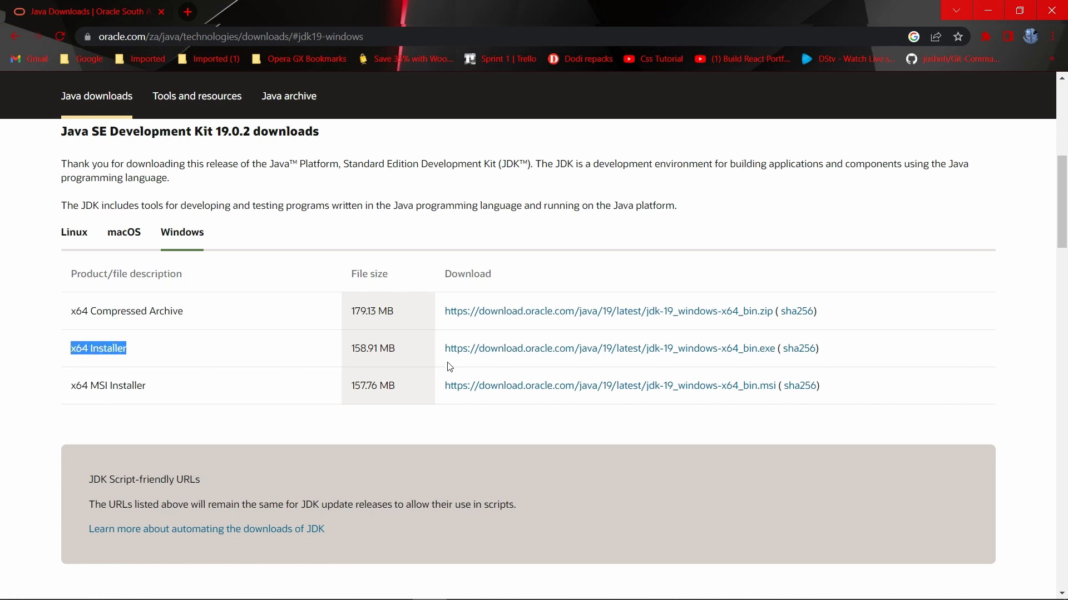
left_click_drag(445, 349, 833, 352)
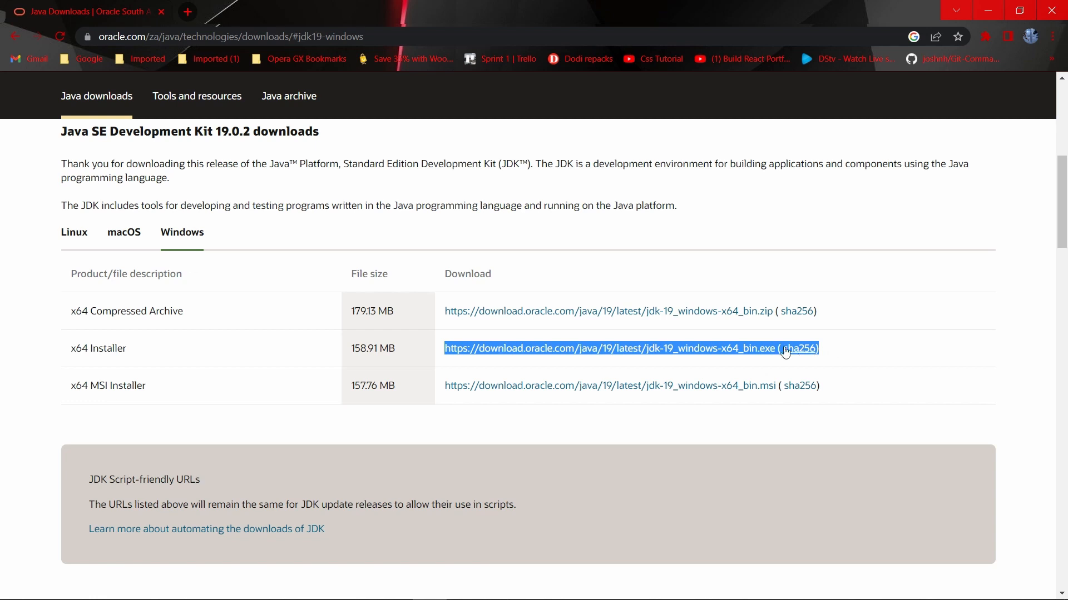
left_click(855, 354)
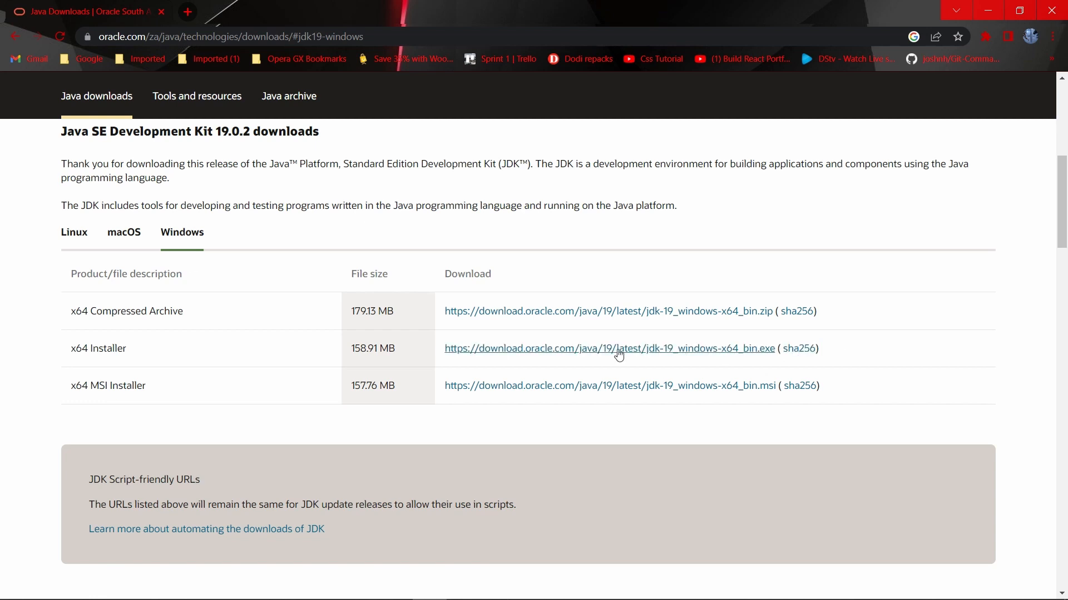
Step: Download the JDK 19 x64 Installer (.exe) for Windows and locate it in the Downloads folder
left_click(560, 352)
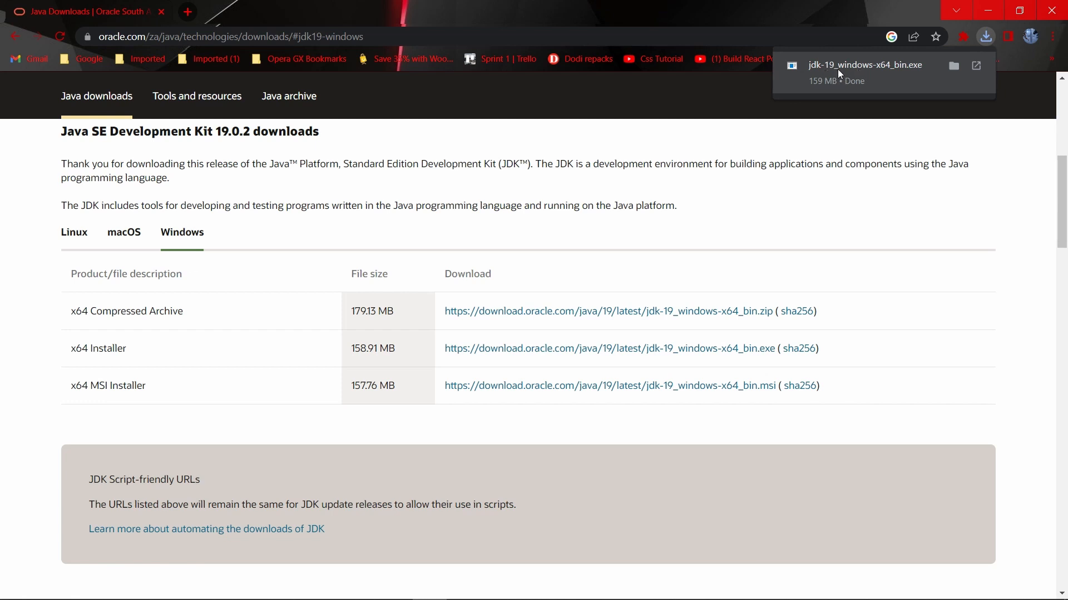
left_click(955, 66)
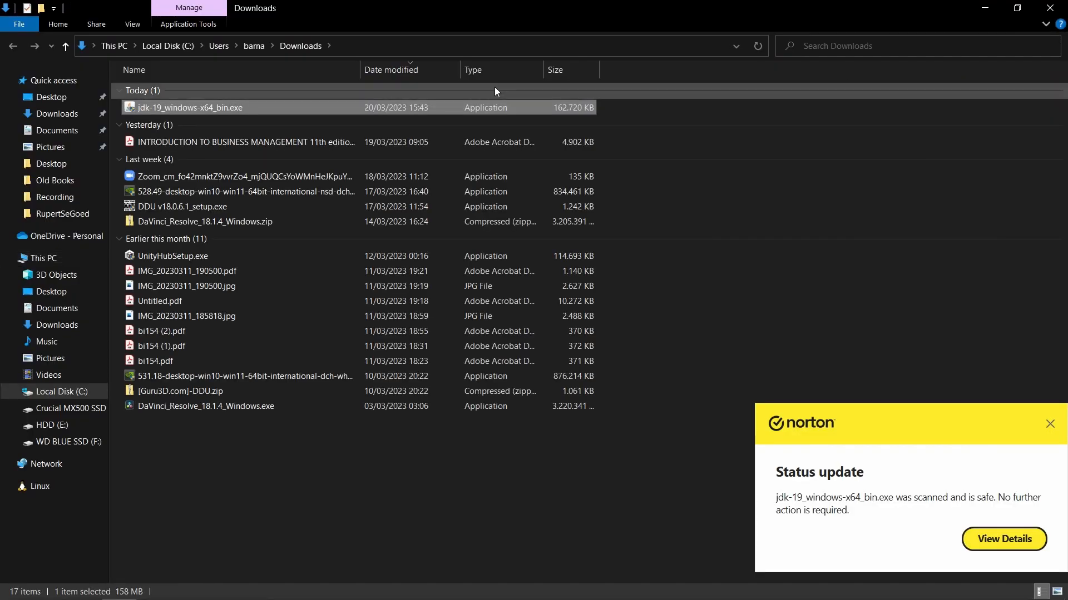
left_click(43, 119)
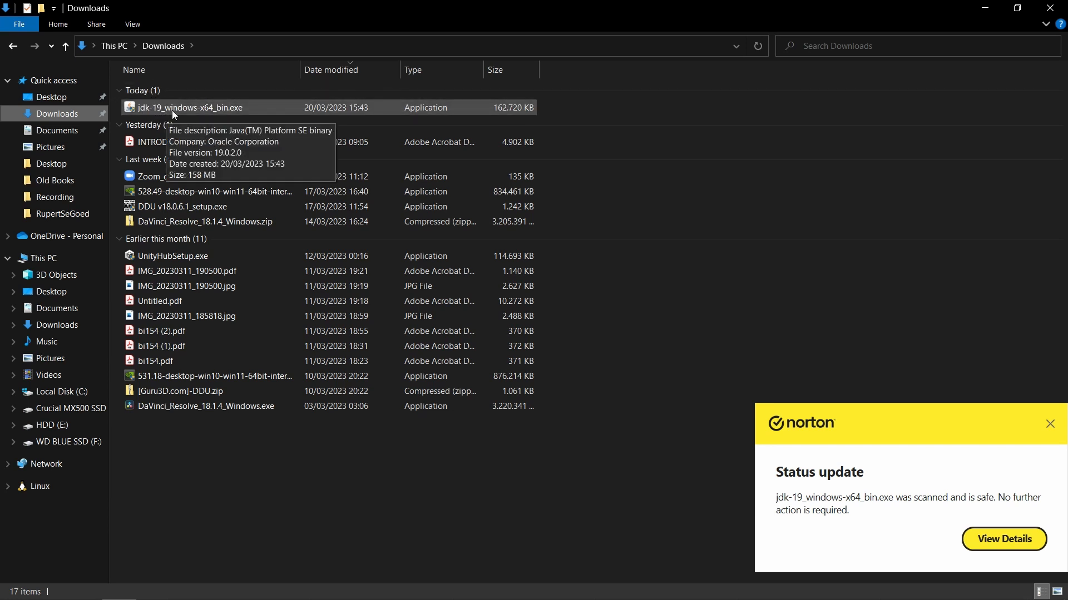
Step: Launch jdk-19_windows-x64_bin.exe and allow it to make changes to the device
double_click(172, 110)
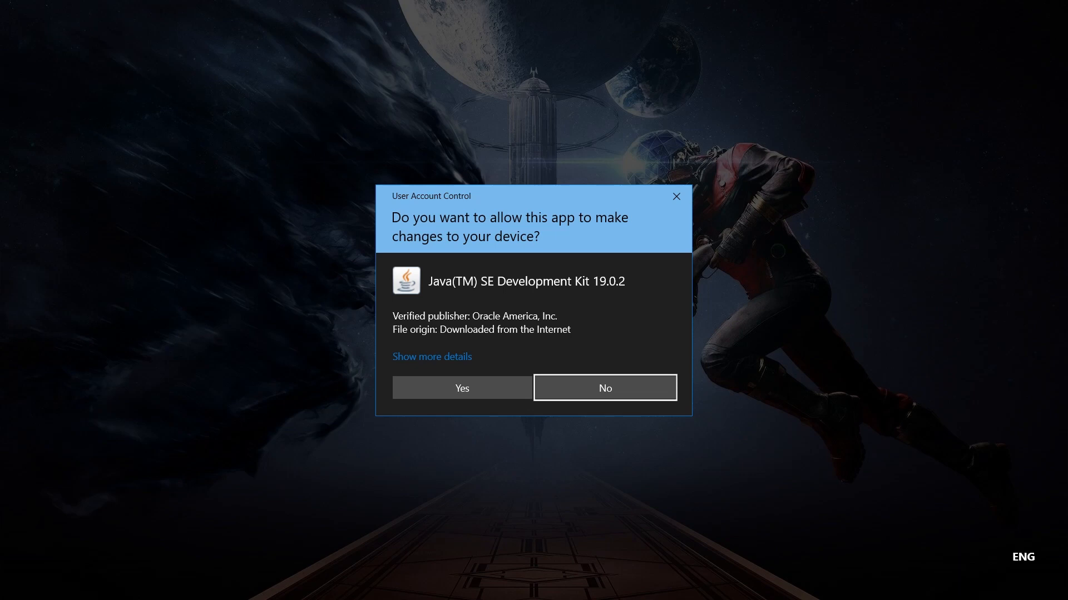
left_click(437, 388)
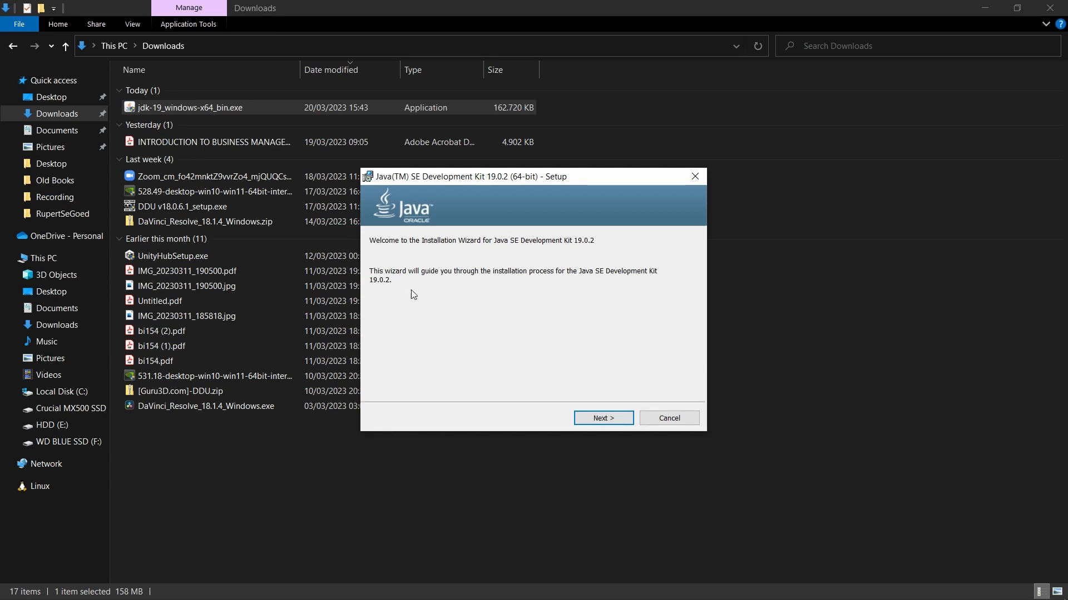
left_click_drag(498, 177, 505, 175)
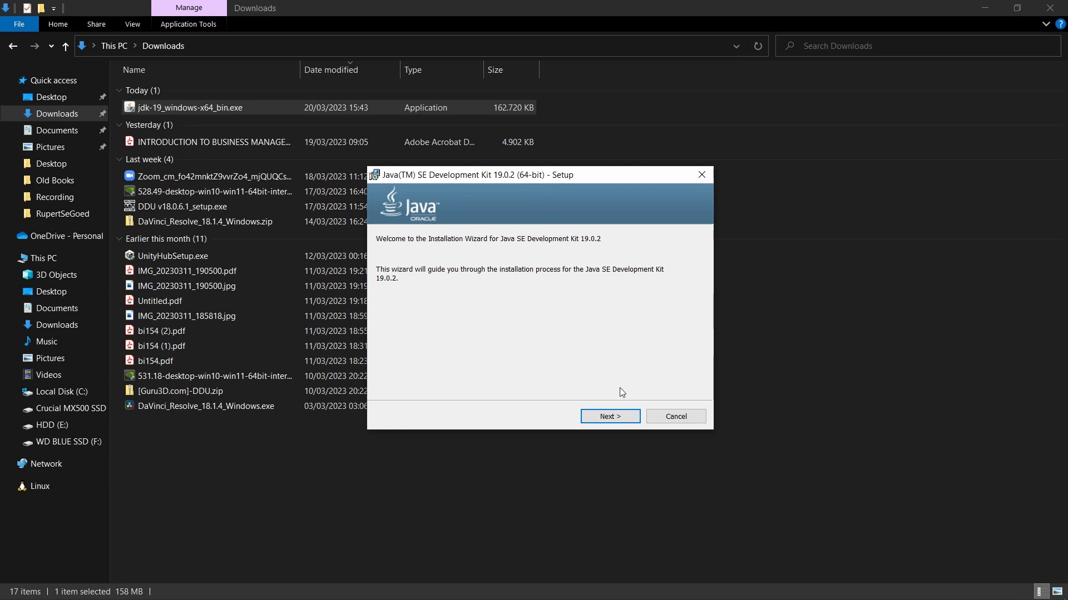
Step: Install the JDK to the default folder C:\Program Files\Java\jdk-19\, then close the finished wizard and the Downloads window
left_click(619, 418)
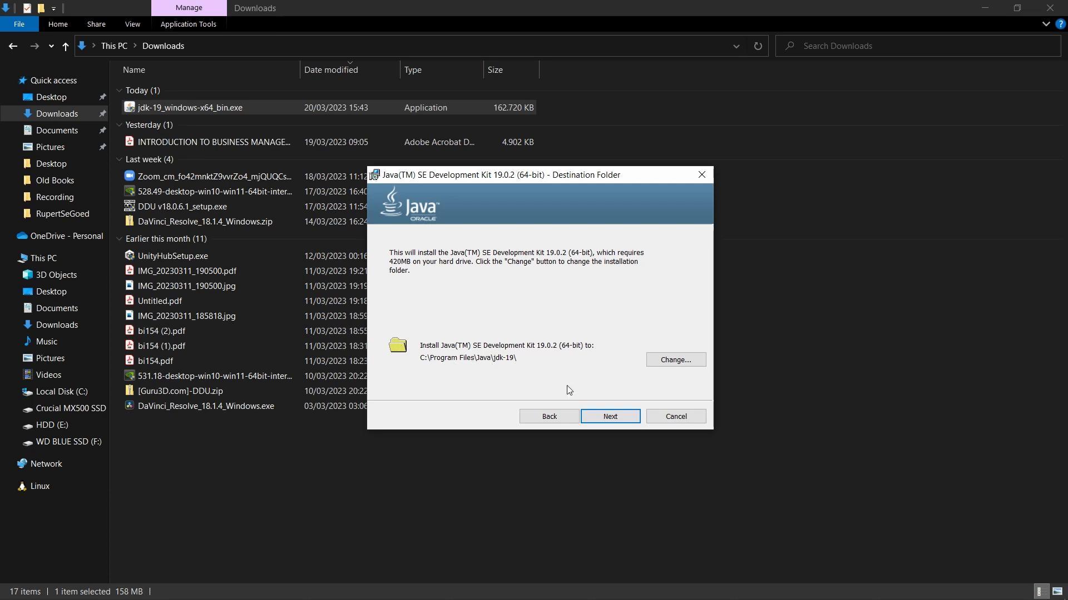
left_click(666, 366)
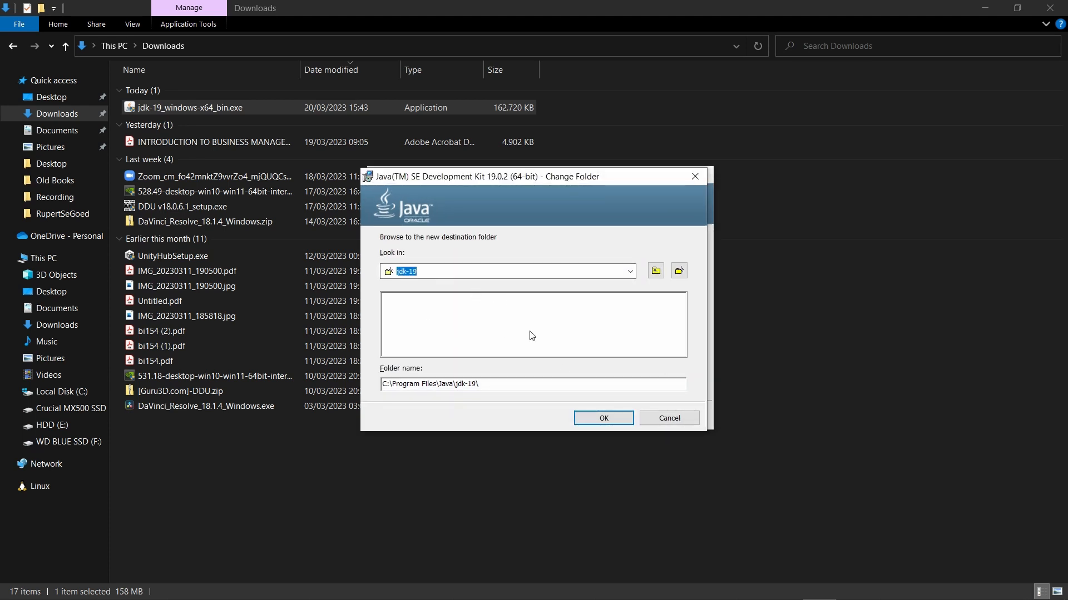
left_click(658, 424)
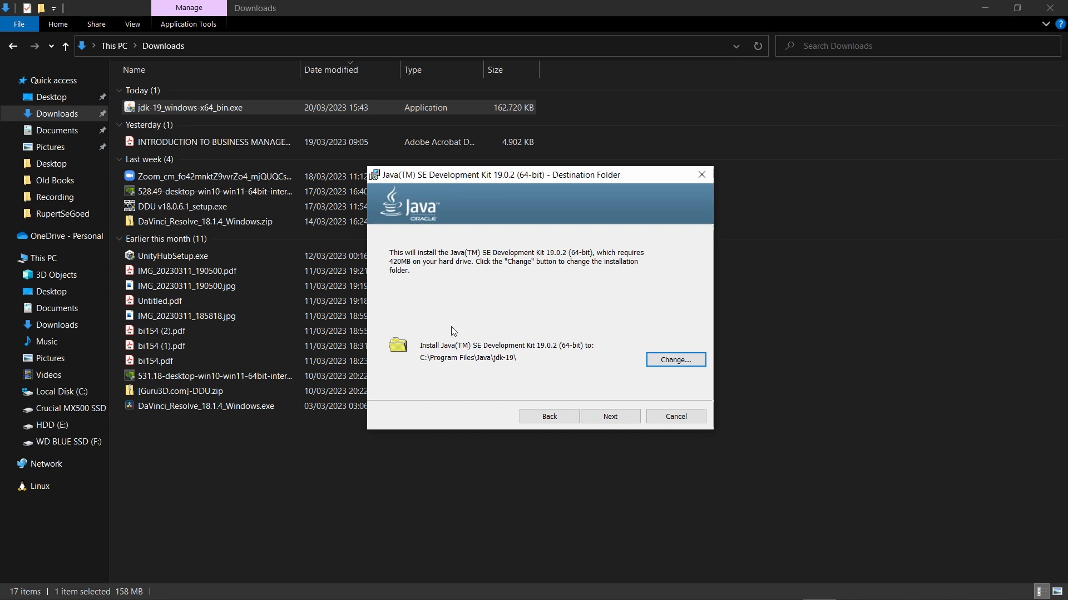
left_click(607, 419)
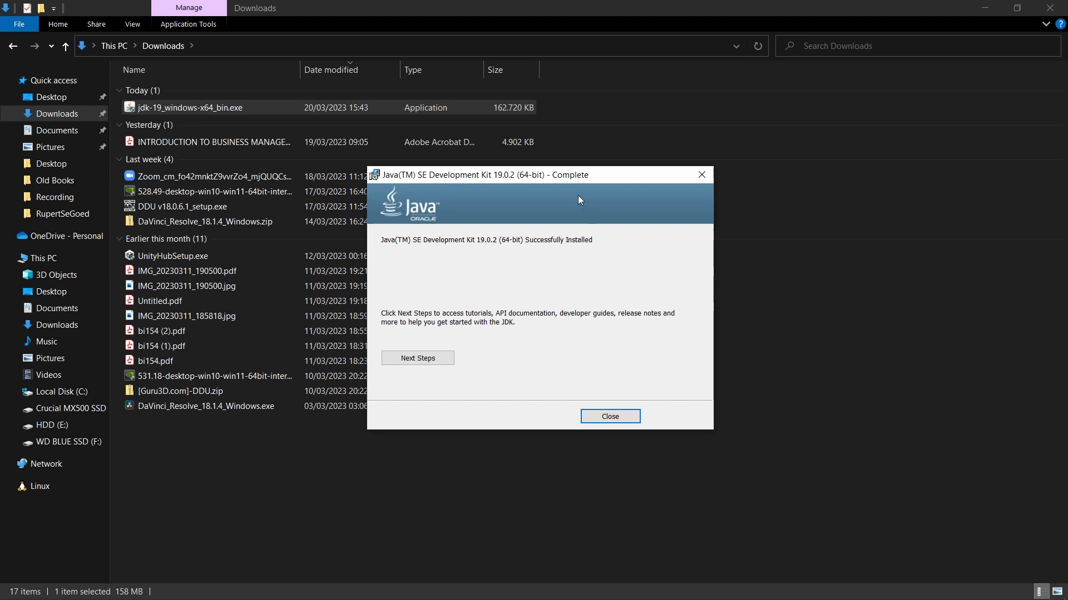
left_click(605, 420)
left_click(1049, 8)
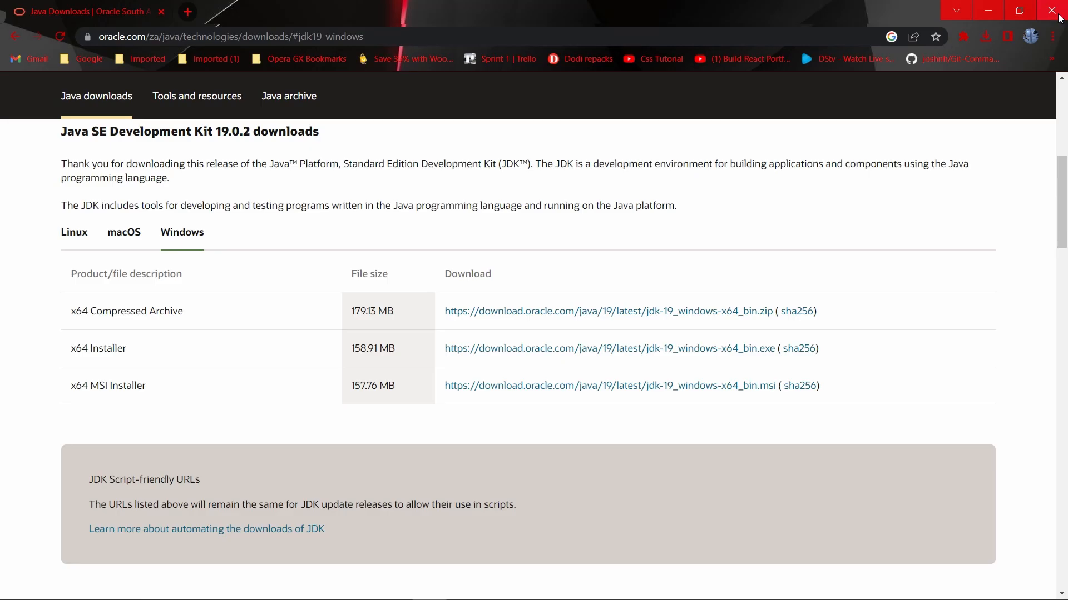
Step: Search Google for "download jgrasp" in a new browser tab
left_click(188, 12)
left_click(357, 349)
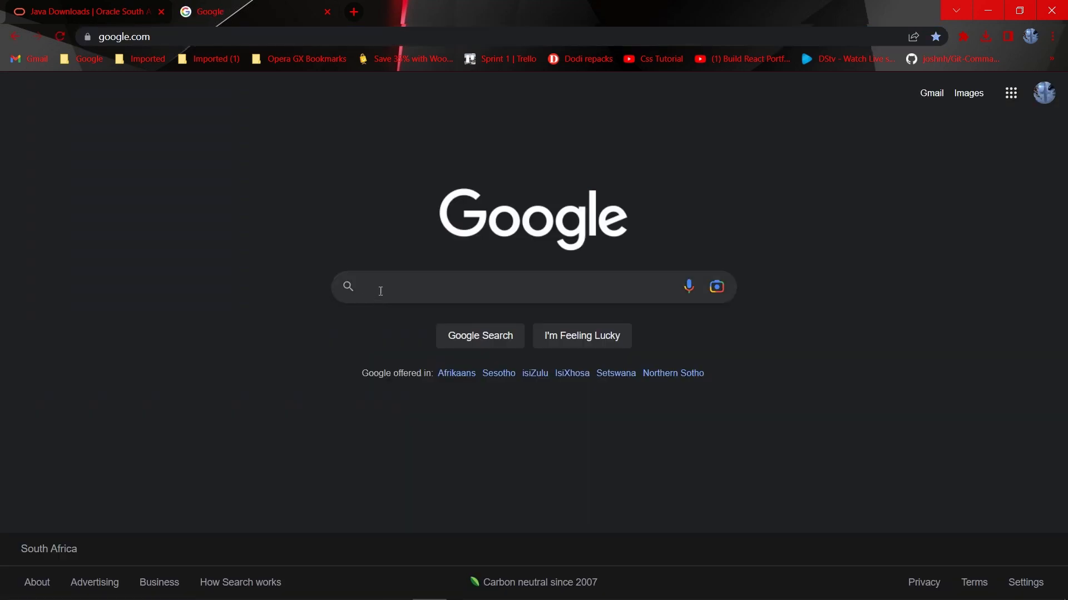
left_click(402, 281)
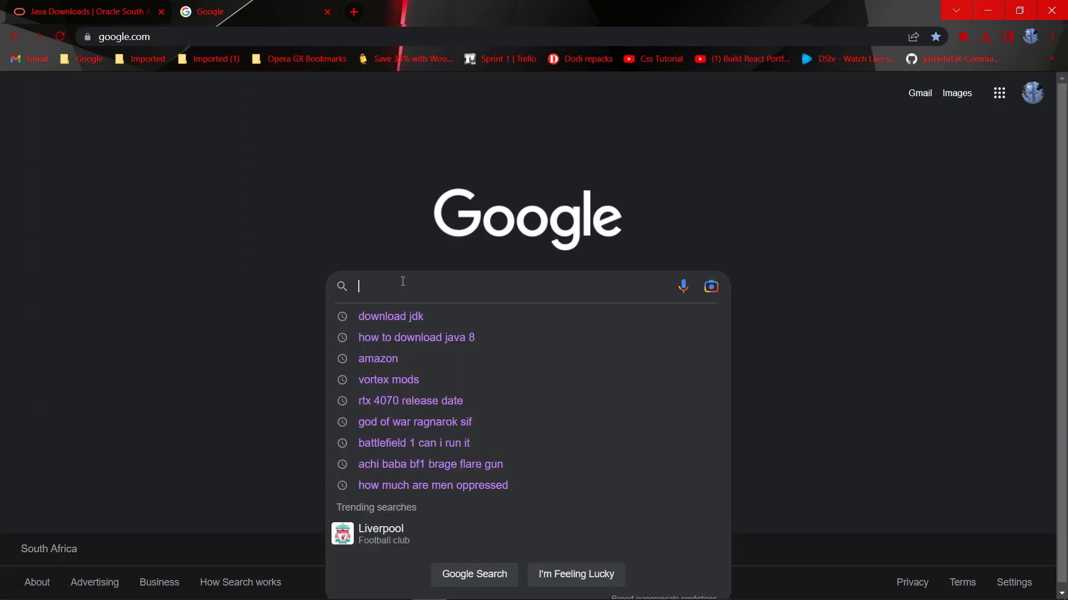
type("download")
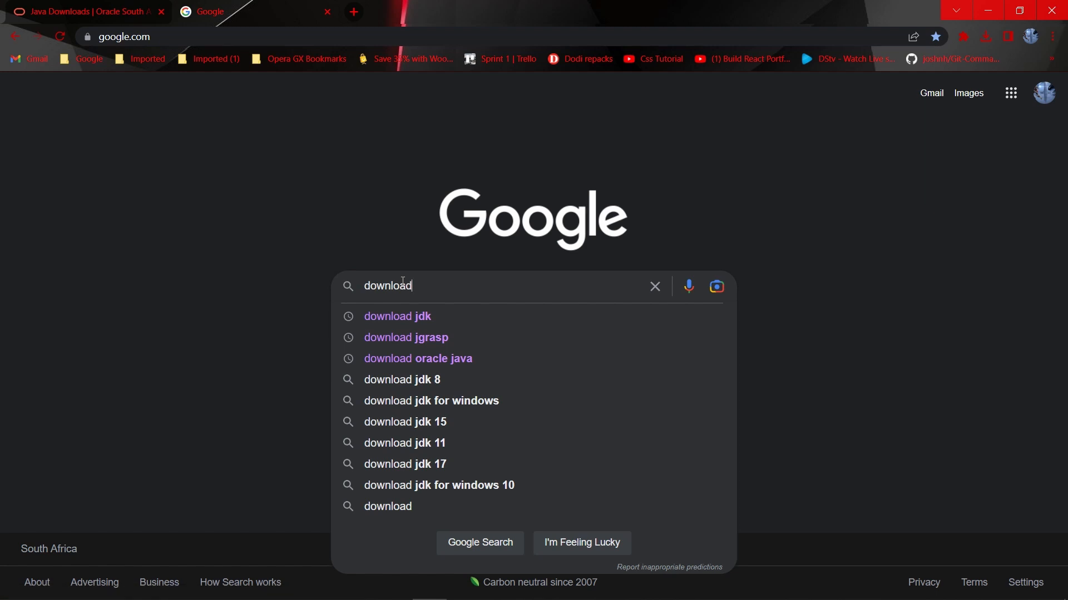
key("Down")
key("Down")
key("Return")
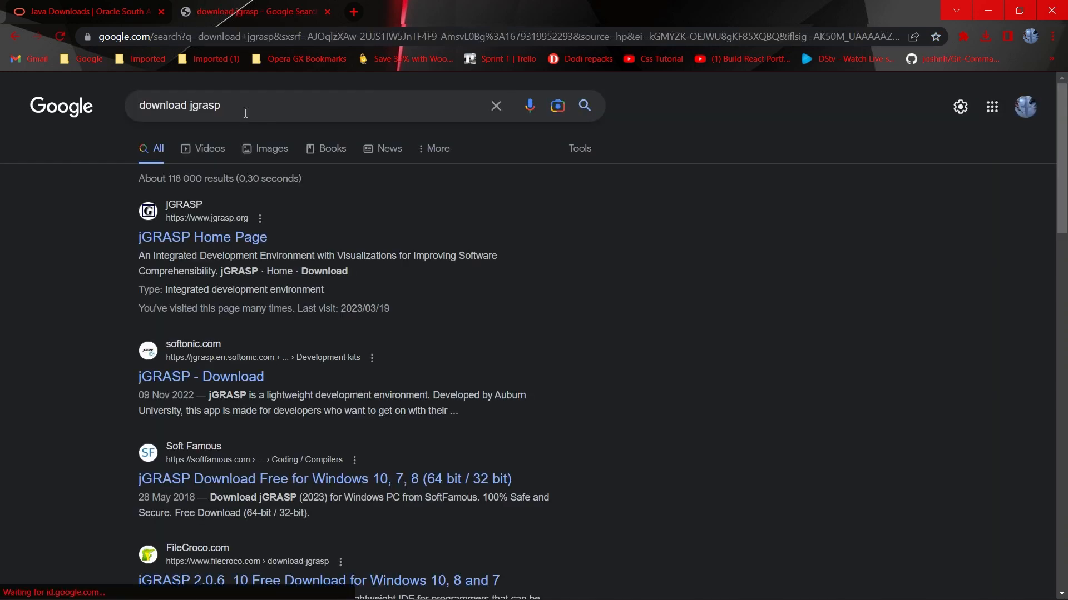
left_click_drag(246, 114, 138, 106)
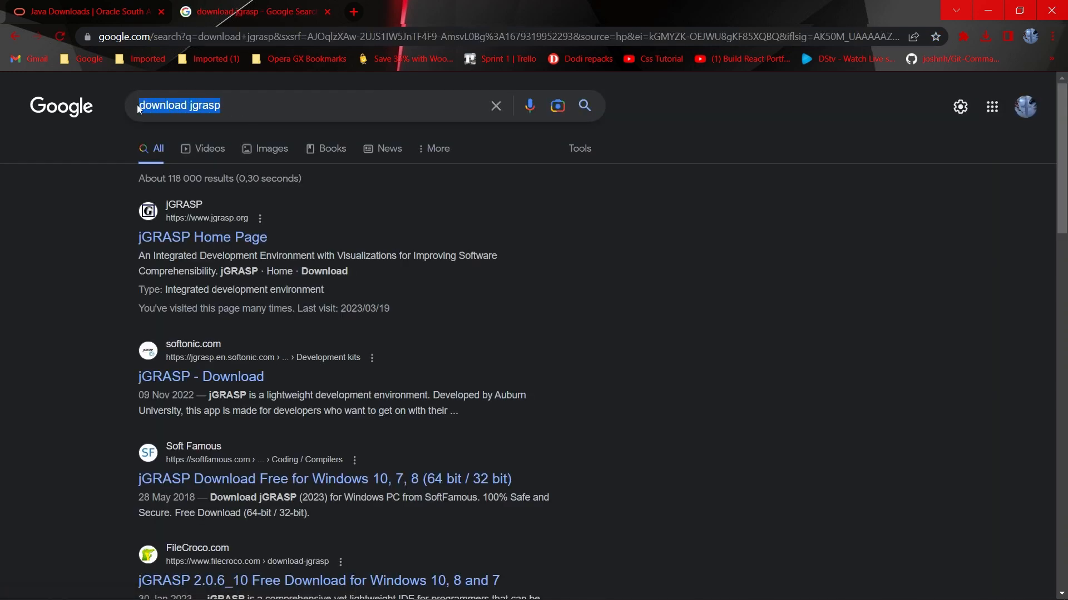
Step: Open the jGRASP home page from the results and go to the list of installers on its download page
left_click(210, 244)
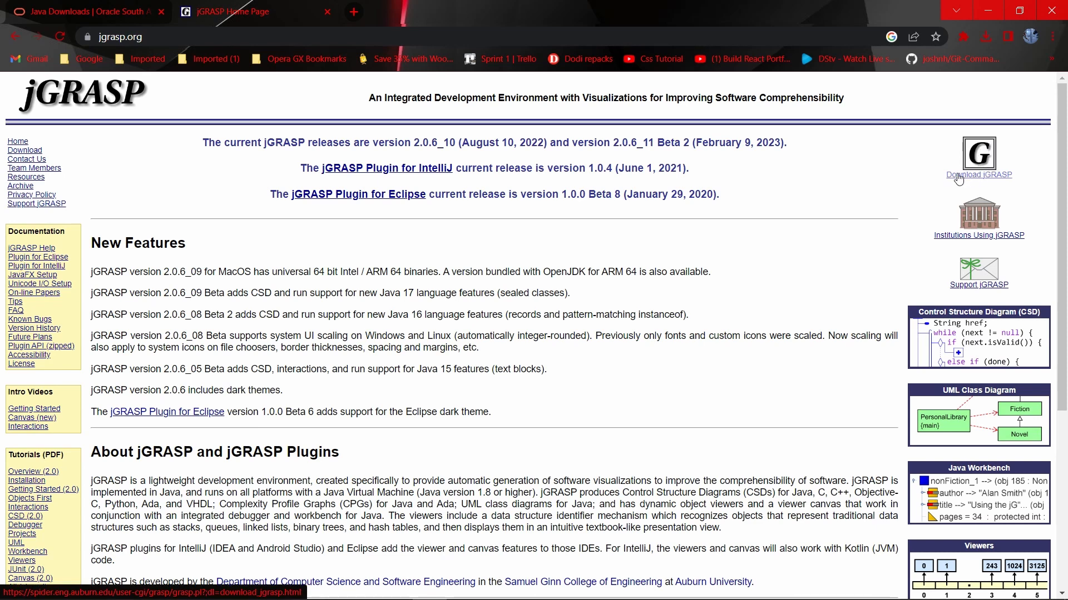
left_click(982, 176)
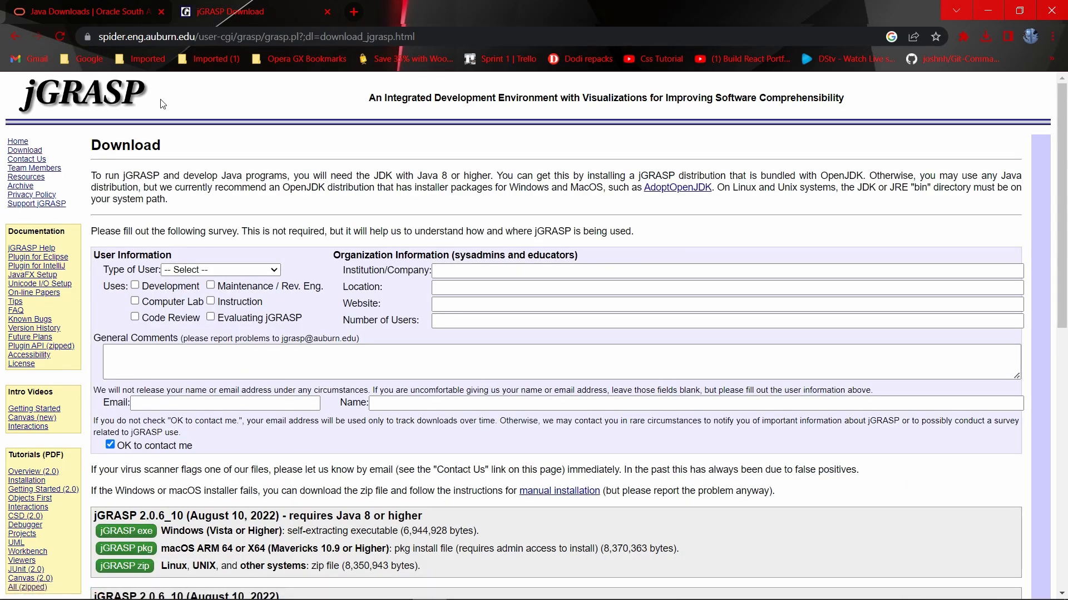
left_click_drag(164, 147, 104, 146)
left_click(97, 146)
scroll(152, 234, "down", 5)
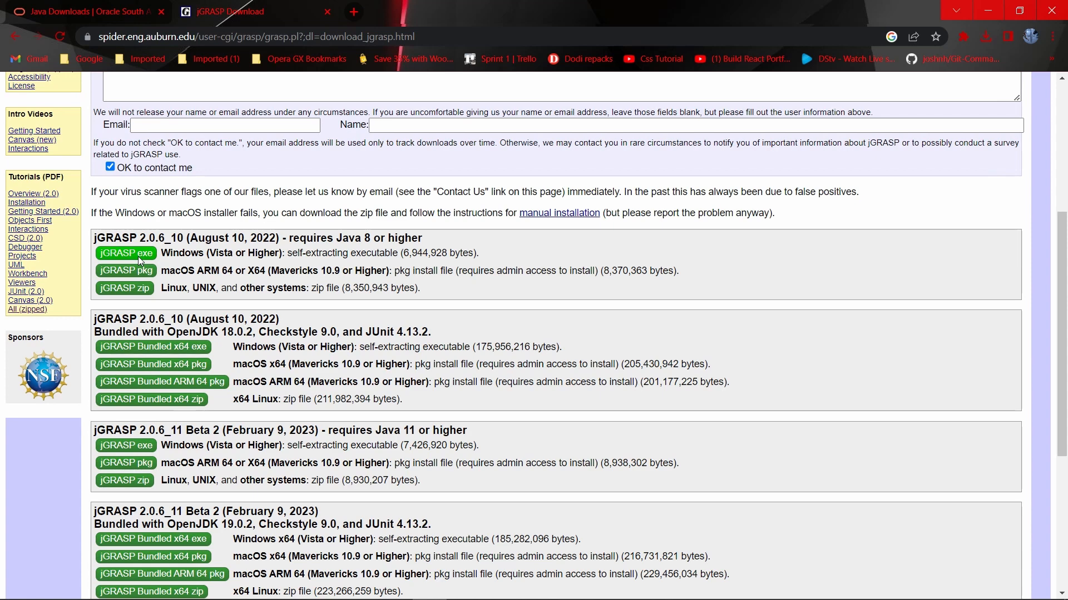
Step: Download the Windows exe of jGRASP 2.0.6_10 that requires Java 8 or higher and dismiss the antivirus notification
left_click(136, 255)
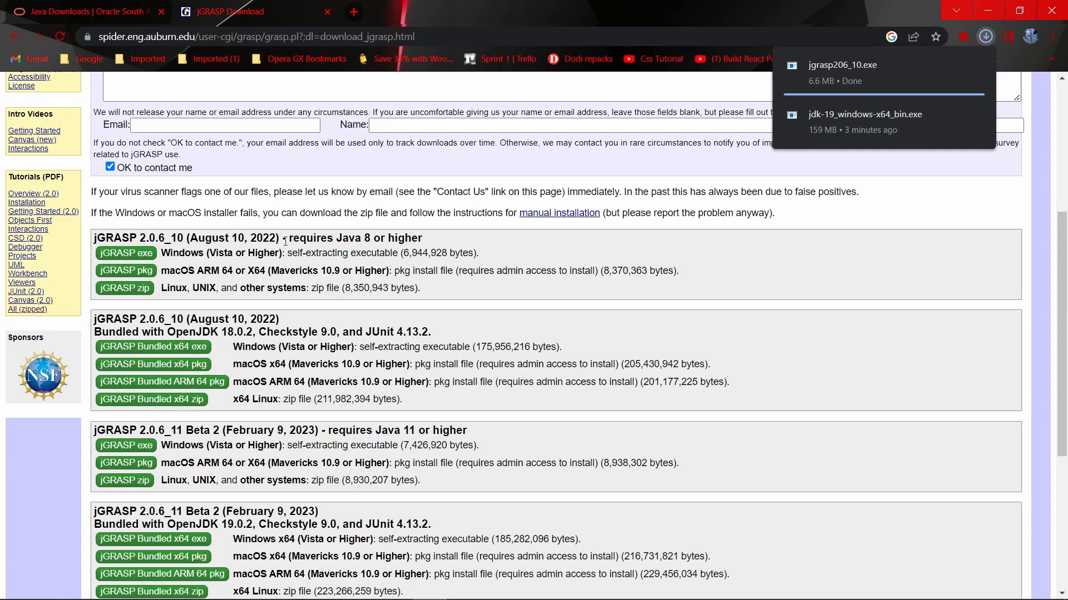
left_click_drag(289, 238, 426, 245)
left_click(427, 244)
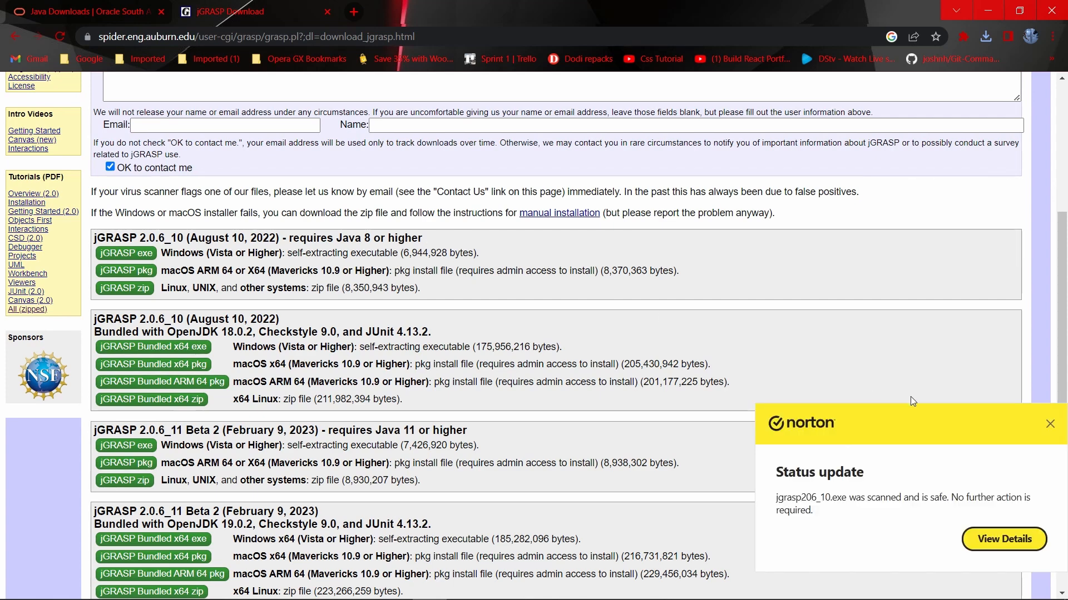
left_click(1050, 424)
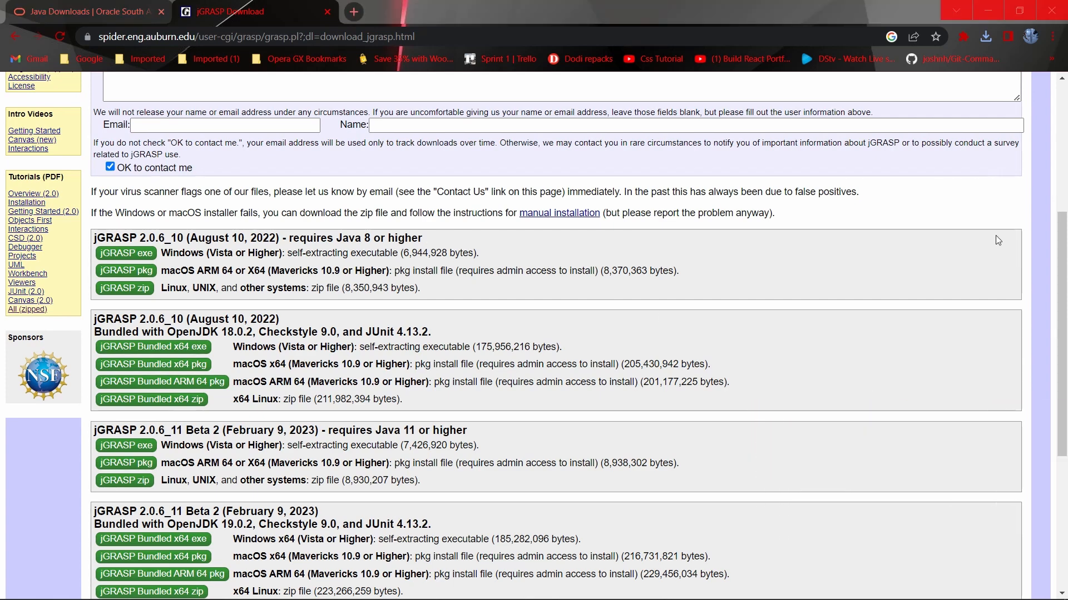
Step: Launch jgrasp206_10.exe from the Downloads folder and allow it to make changes to the device
left_click(981, 37)
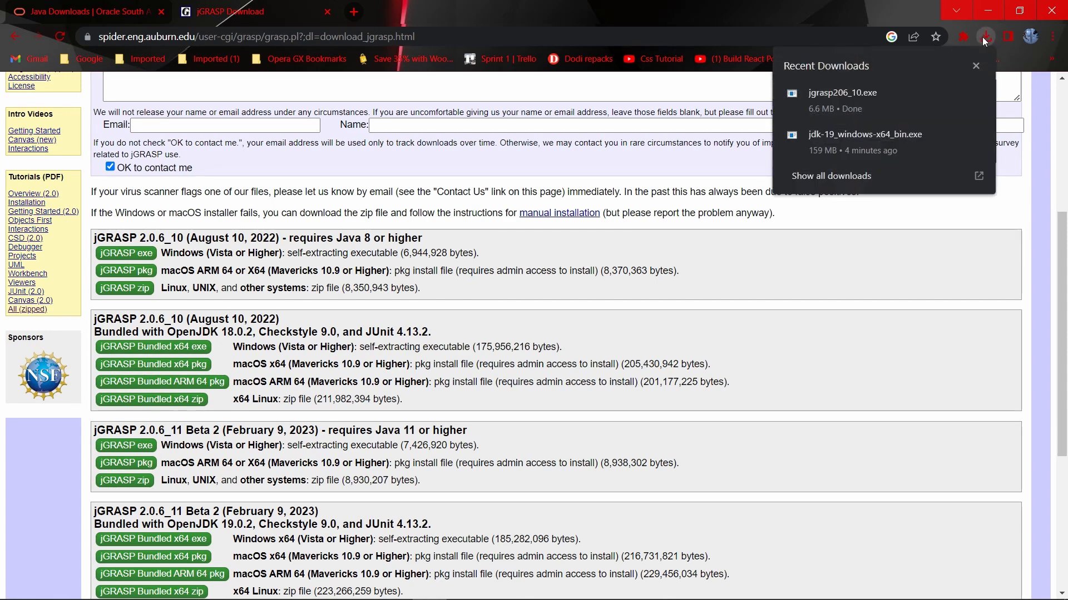
left_click(368, 314)
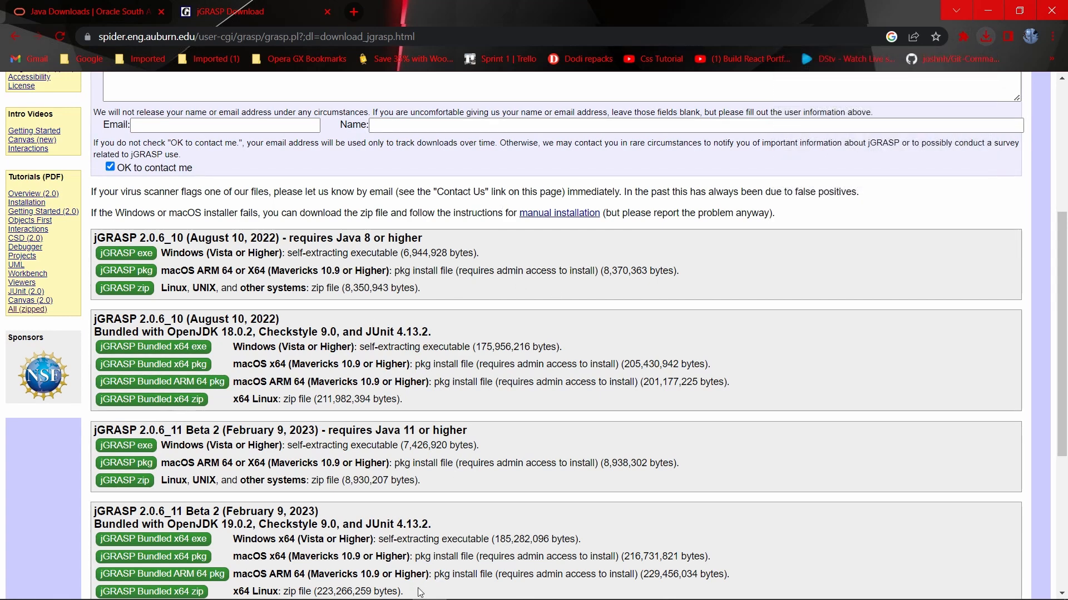
mouse_move(114, 585)
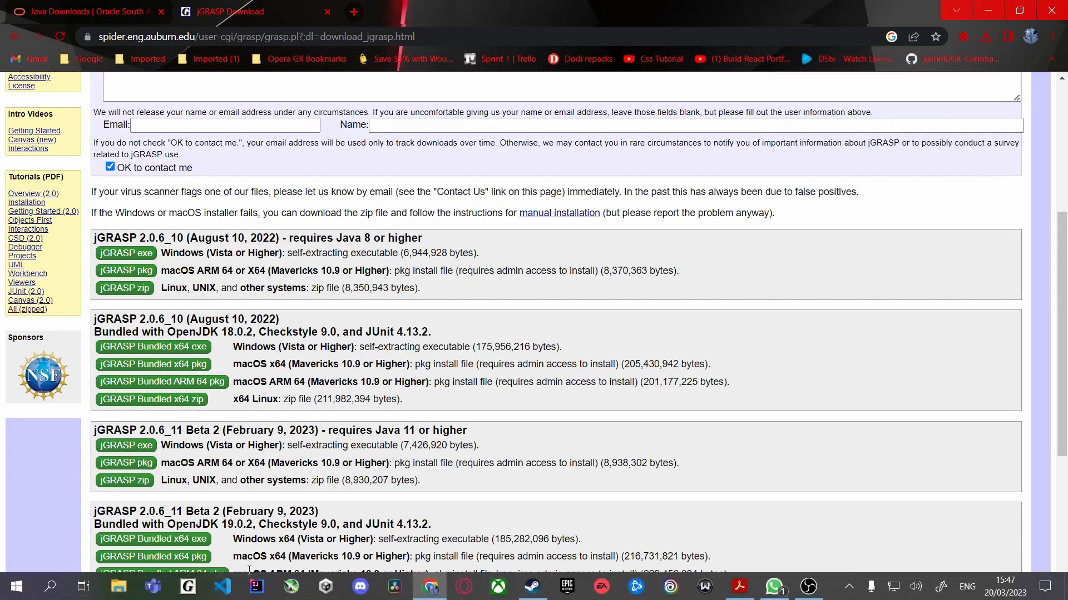
left_click(113, 588)
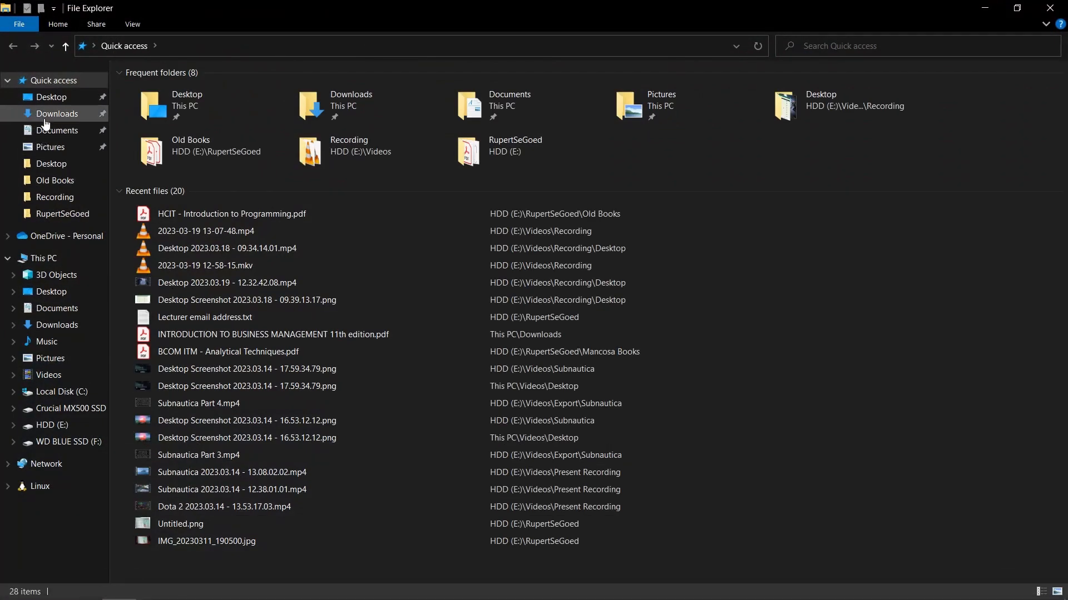
left_click(45, 117)
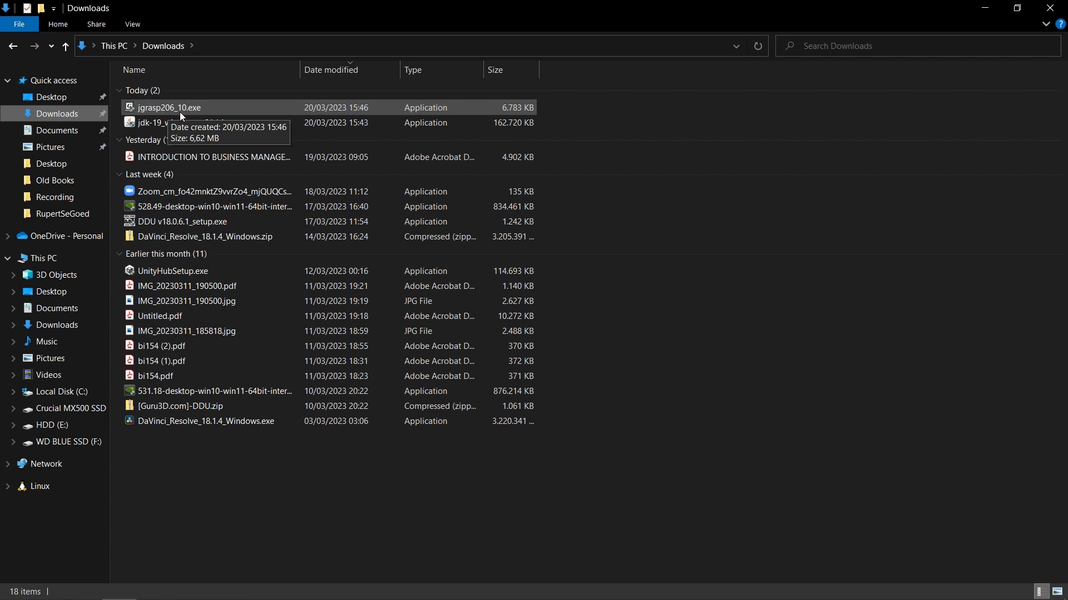
double_click(208, 111)
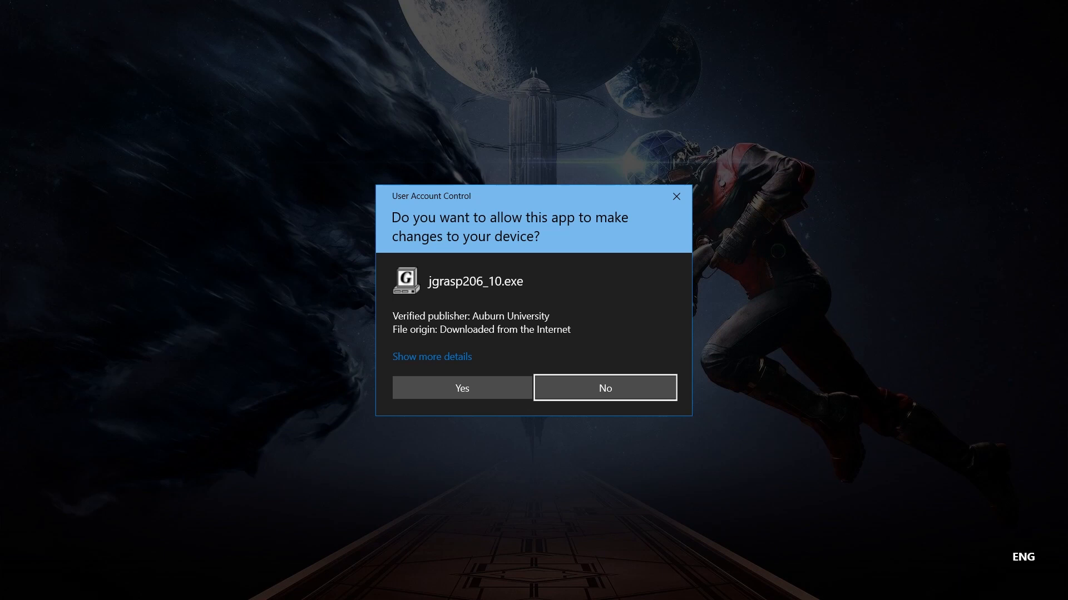
left_click(473, 386)
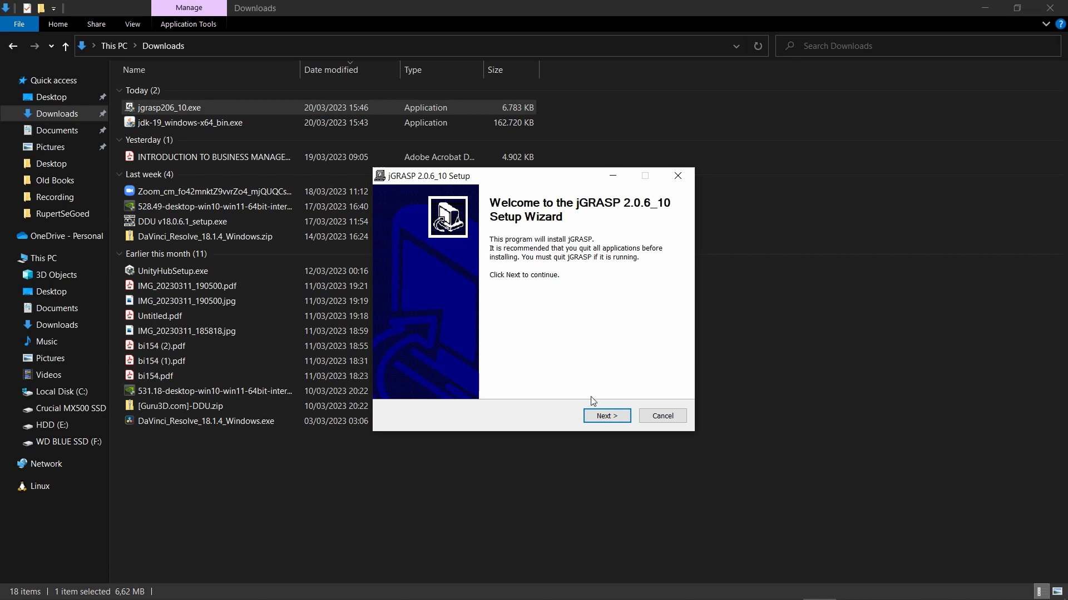
Step: Proceed past the jGRASP setup welcome page, read through the license agreement and accept it
left_click(604, 419)
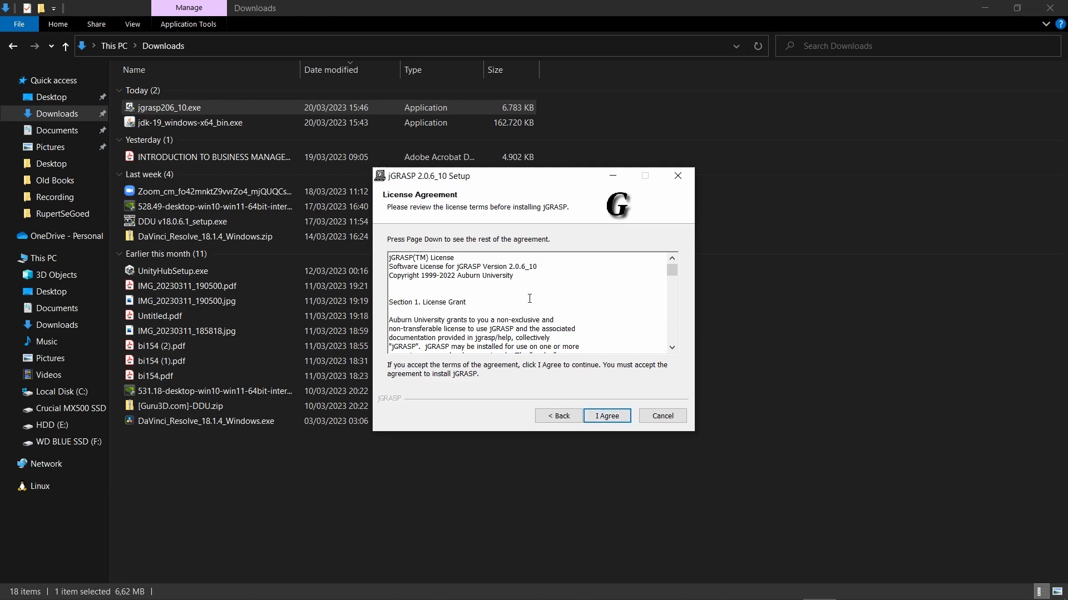
scroll(528, 297, "down", 3)
scroll(528, 296, "down", 10)
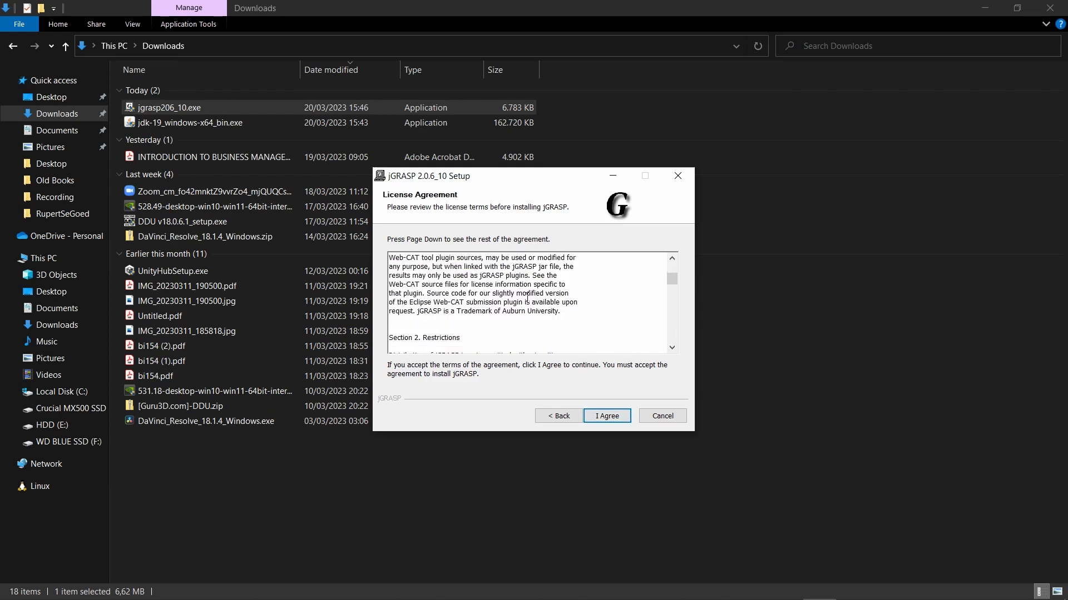
scroll(528, 296, "down", 10)
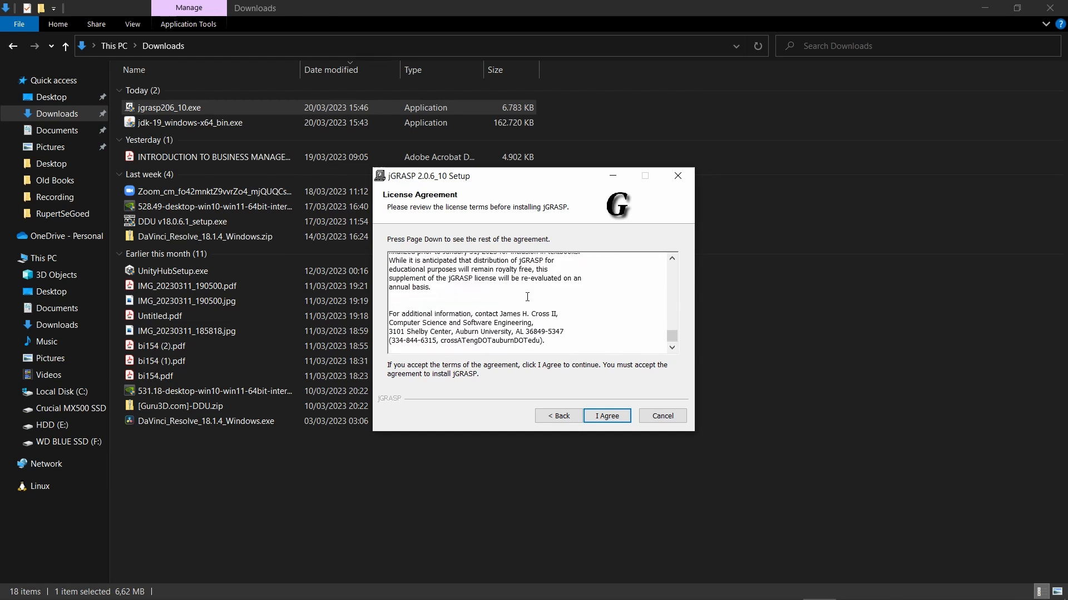
left_click(612, 422)
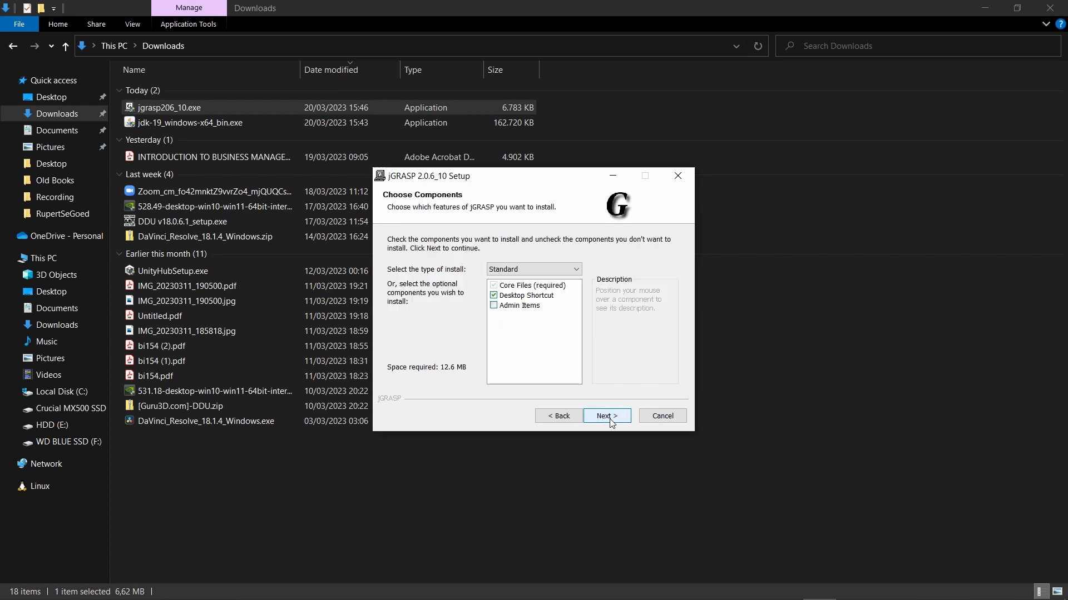
Step: Choose the Standard install type, with the desktop shortcut included, and continue to the install location
left_click(525, 271)
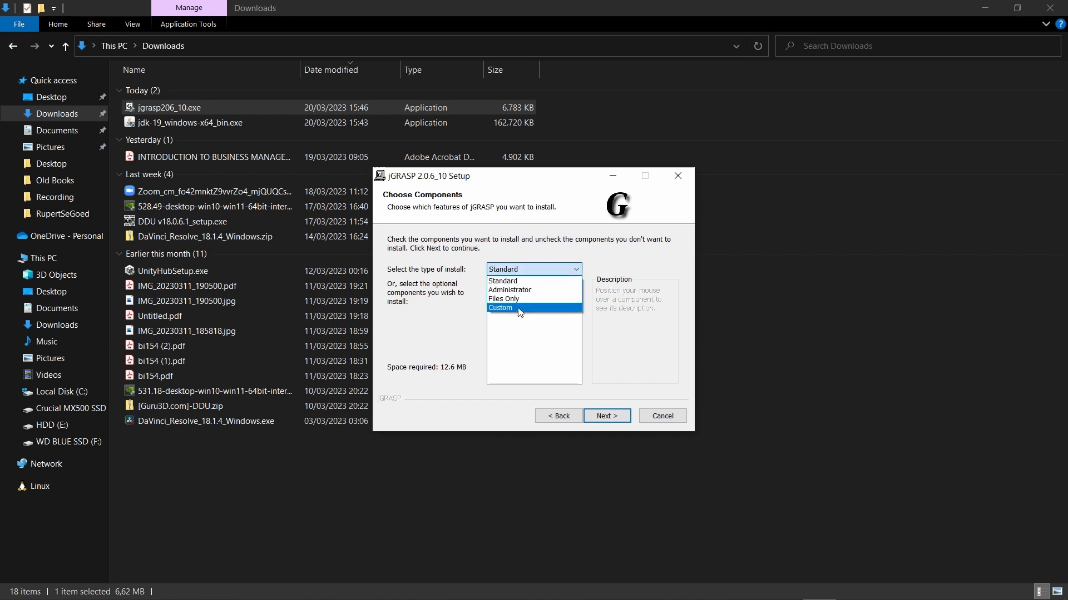
left_click(536, 280)
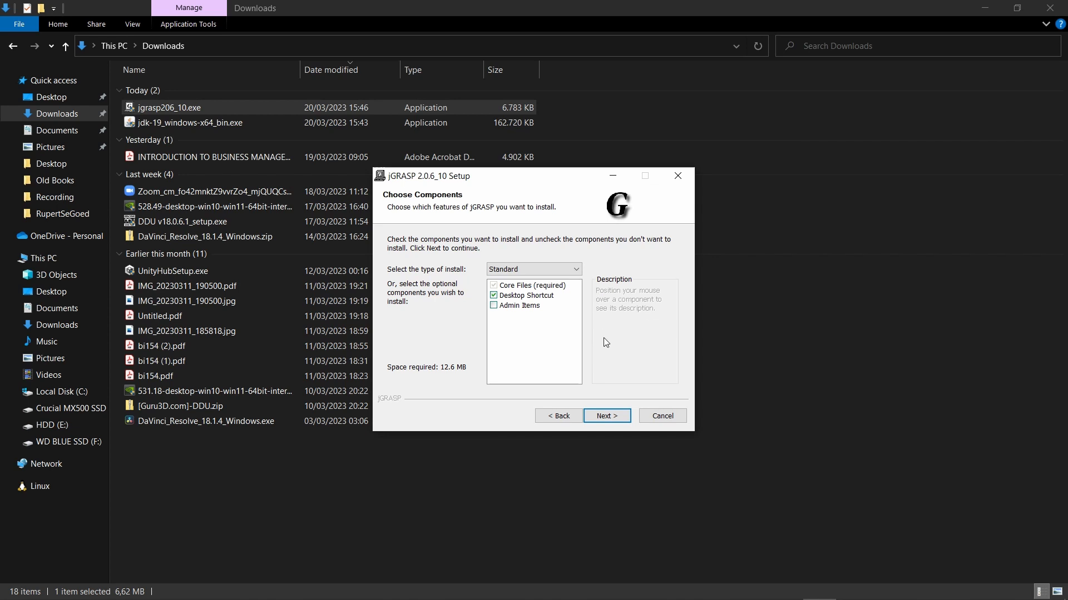
left_click(606, 415)
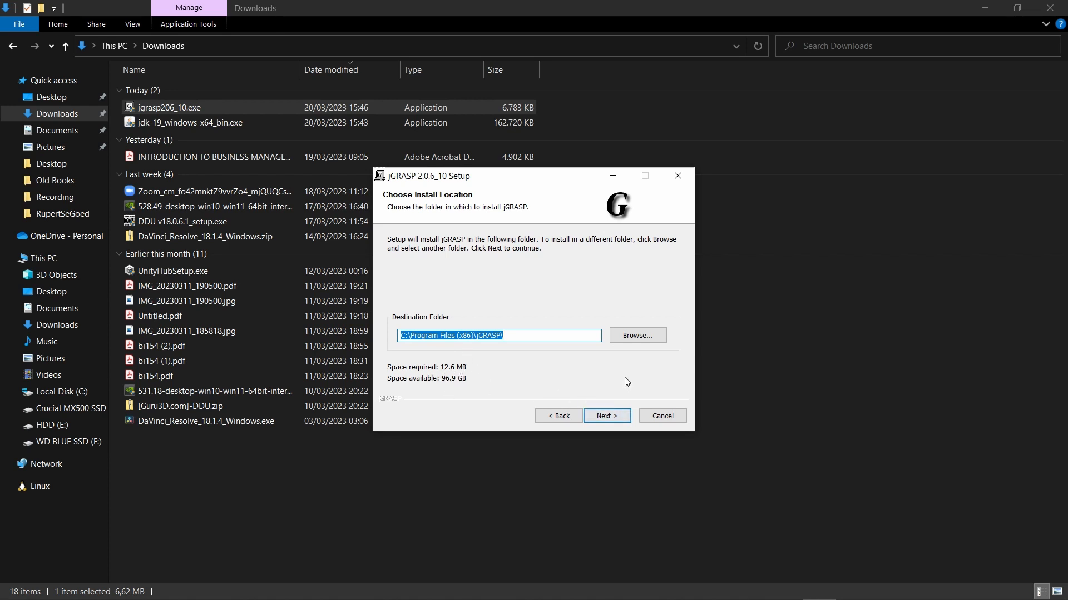
Step: Install jGRASP to C:\Program Files (x86)\jGRASP\ with the default Start Menu folder and file associations, then finish setup and close the open windows
left_click(599, 417)
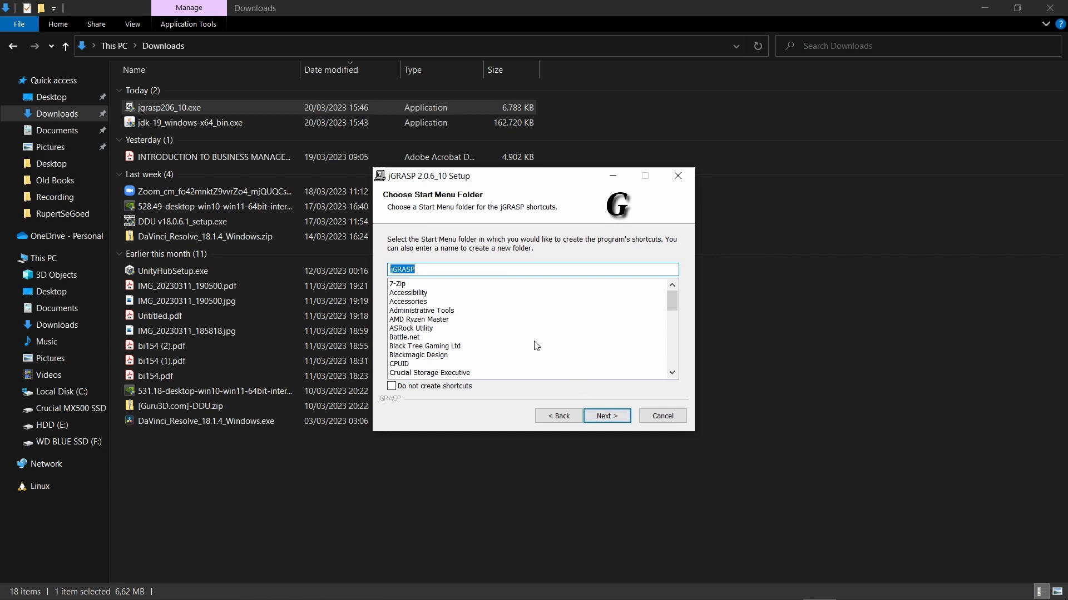
left_click(602, 417)
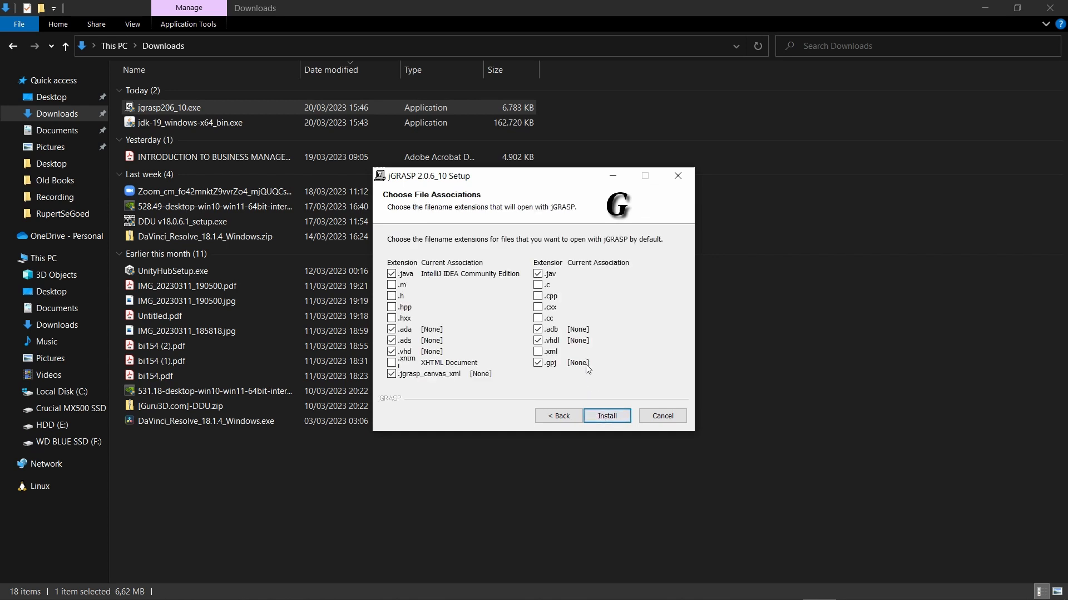
left_click(604, 416)
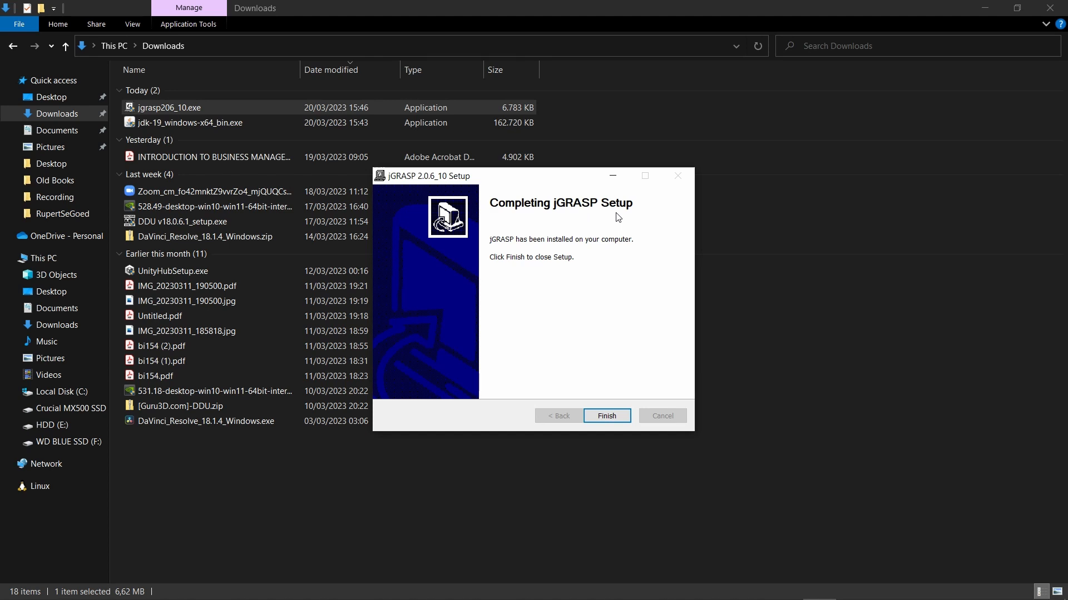
left_click(624, 417)
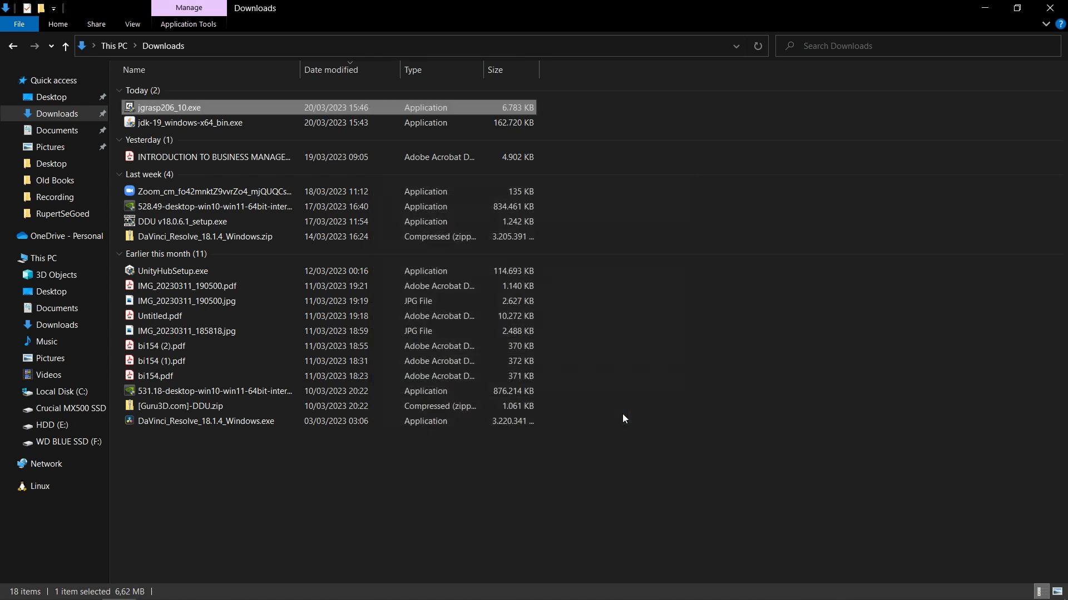
left_click(1056, 7)
left_click(1056, 7)
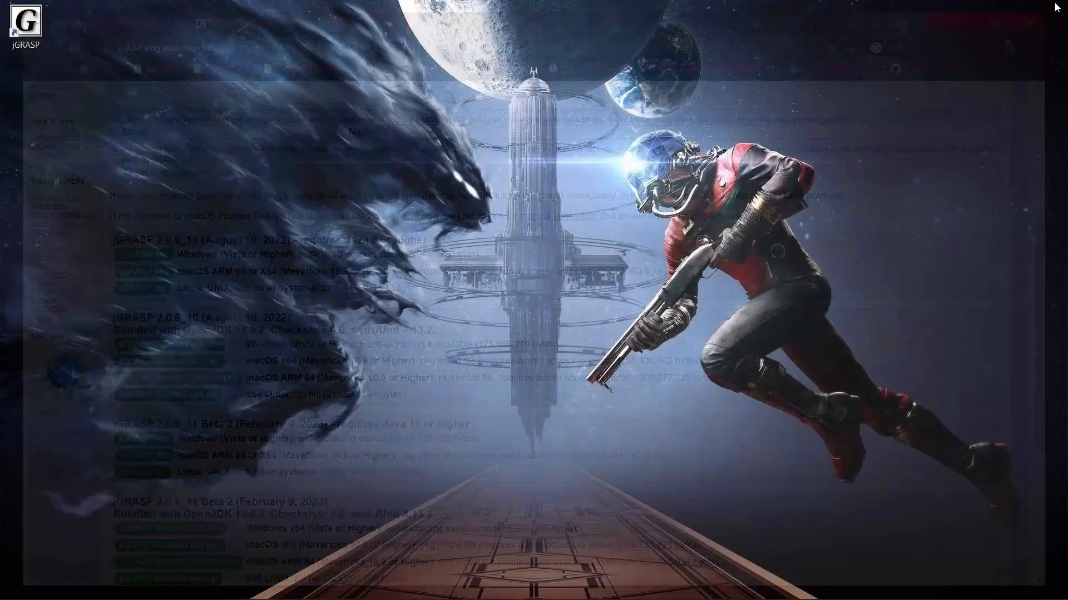
Step: Search Windows for "jgrasp", open the jGRASP app and set its Java version warning not to show again
mouse_move(41, 28)
left_mouse_down()
mouse_move(412, 268)
mouse_move(550, 296)
mouse_move(475, 266)
mouse_move(245, 128)
mouse_move(498, 304)
mouse_move(556, 315)
mouse_move(32, 35)
left_mouse_up()
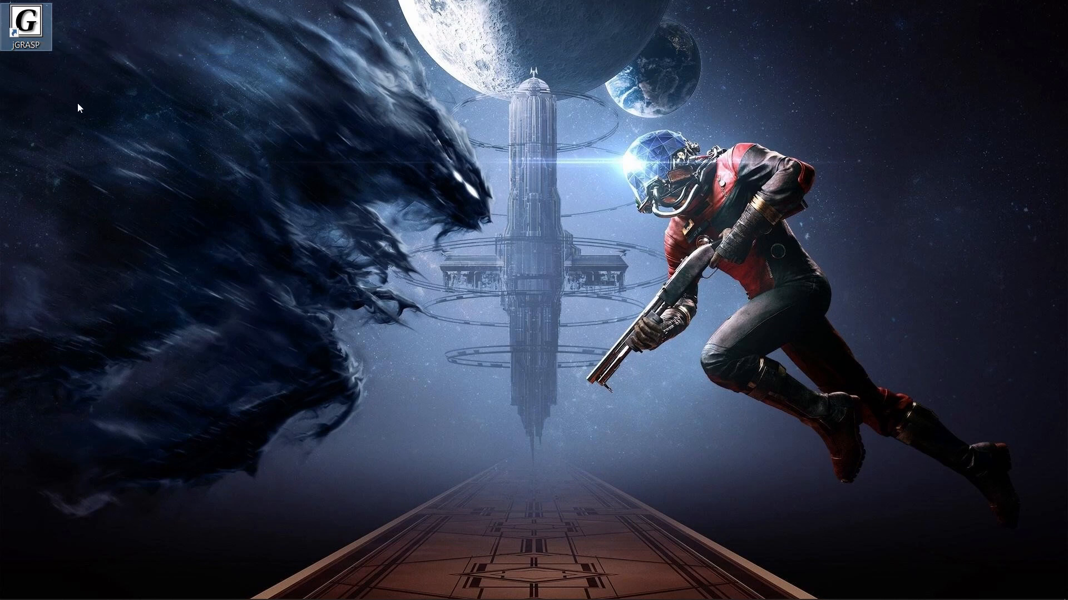
mouse_move(117, 599)
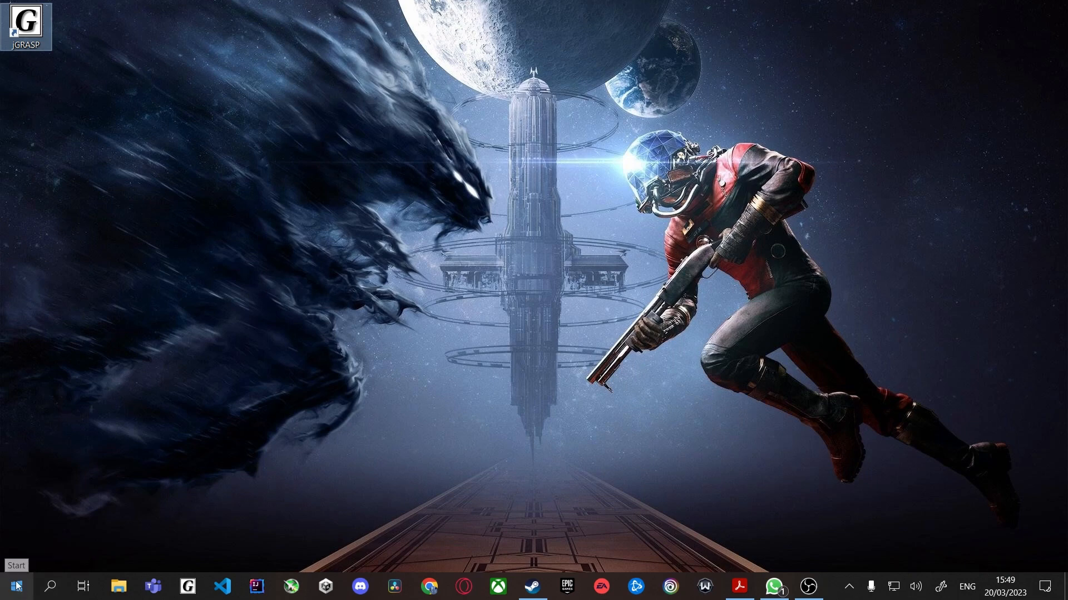
left_click(50, 588)
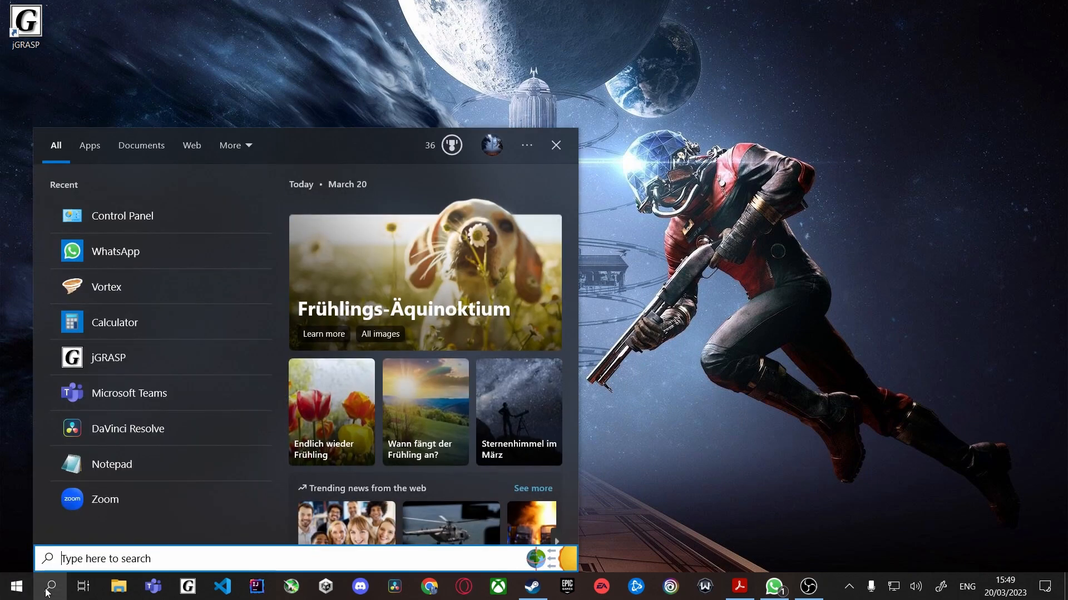
type("jgras")
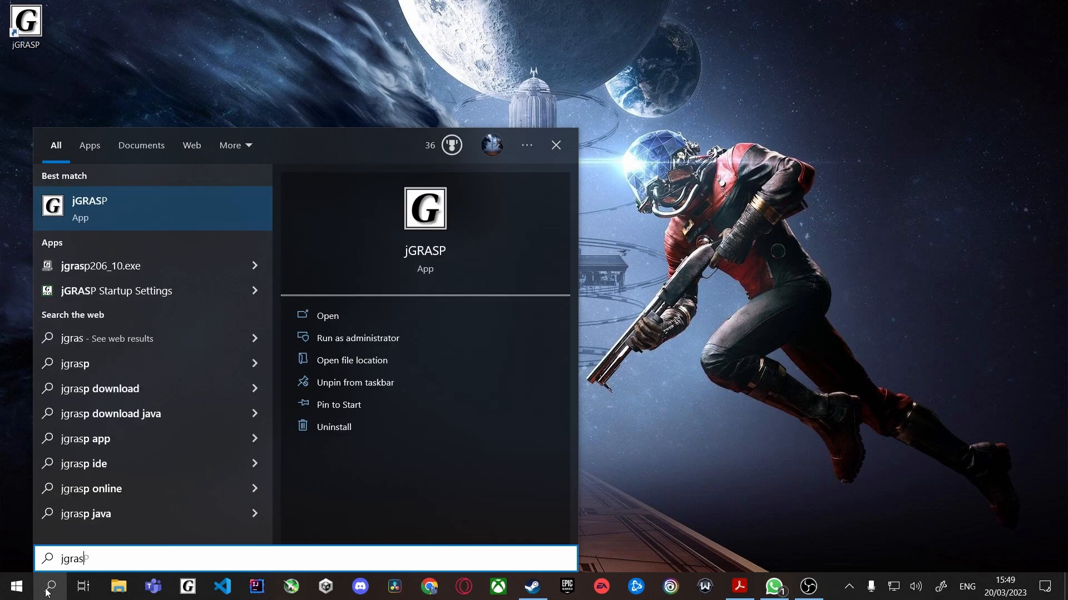
type("p")
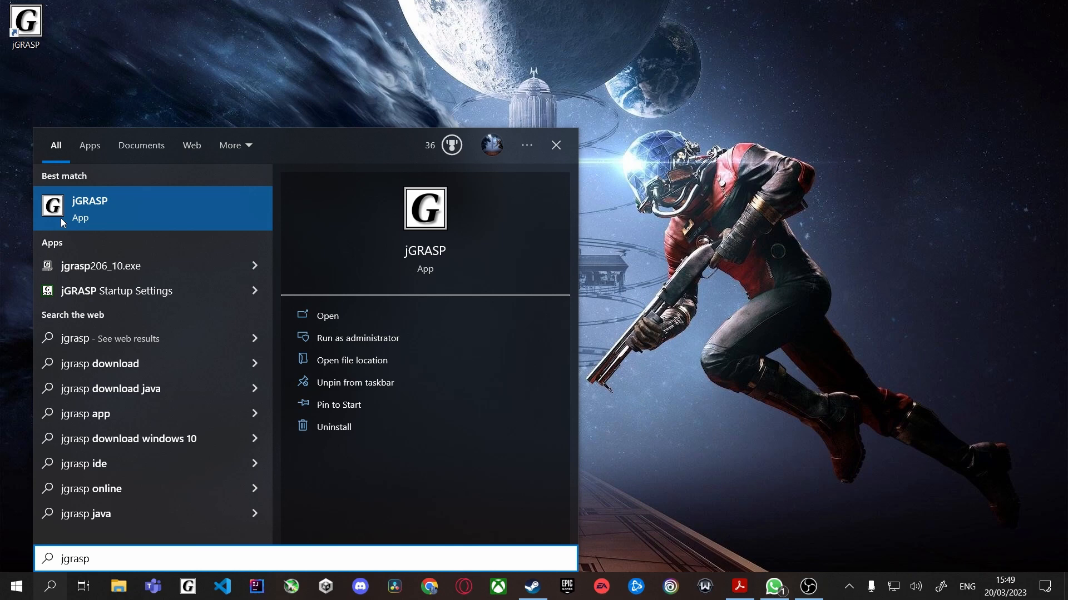
left_click(108, 204)
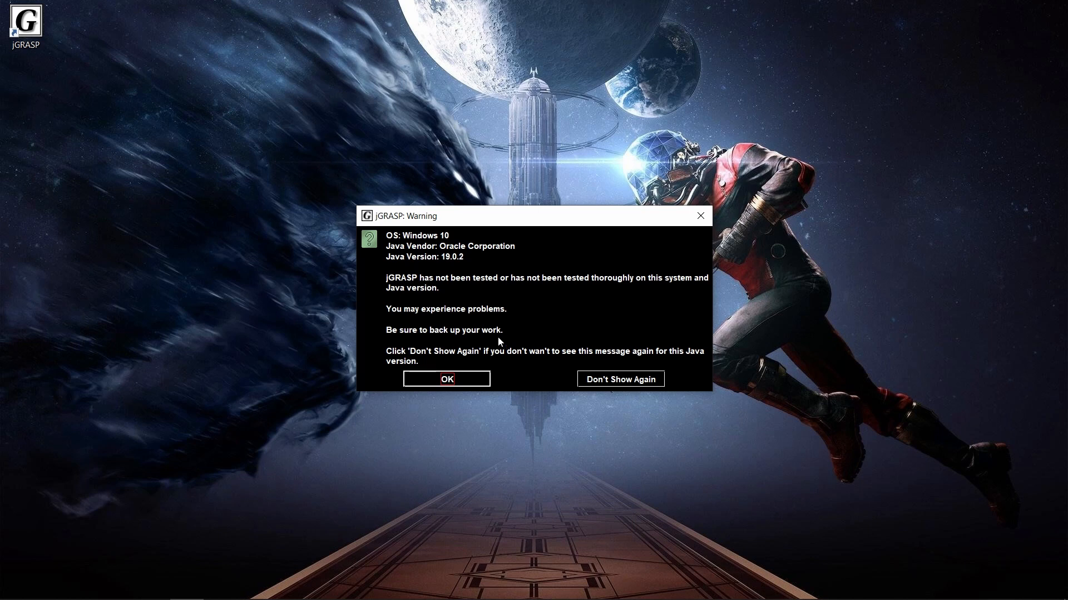
left_click(618, 380)
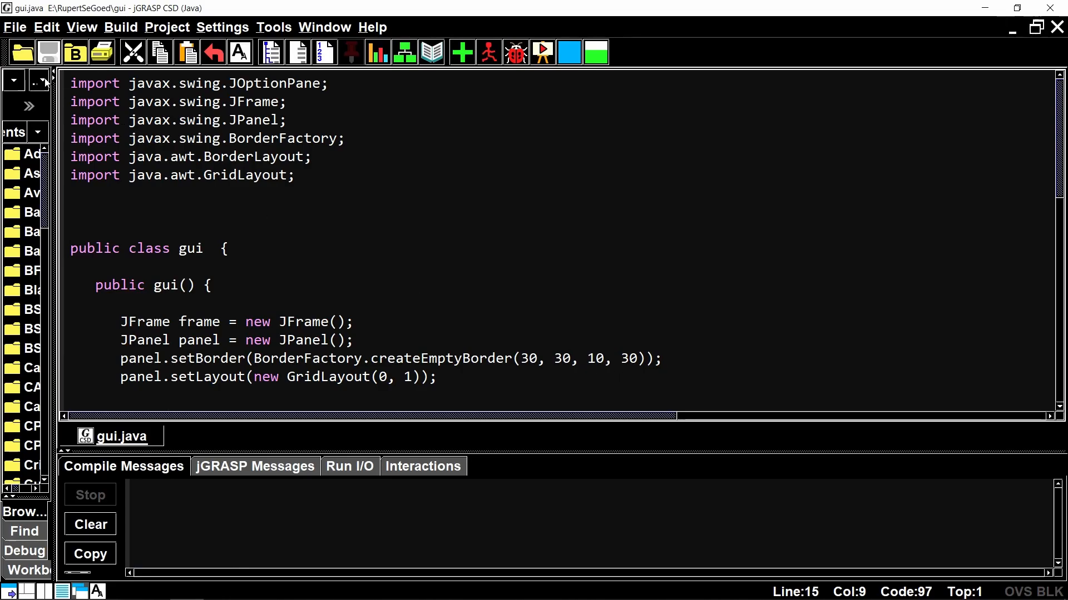
left_click(16, 29)
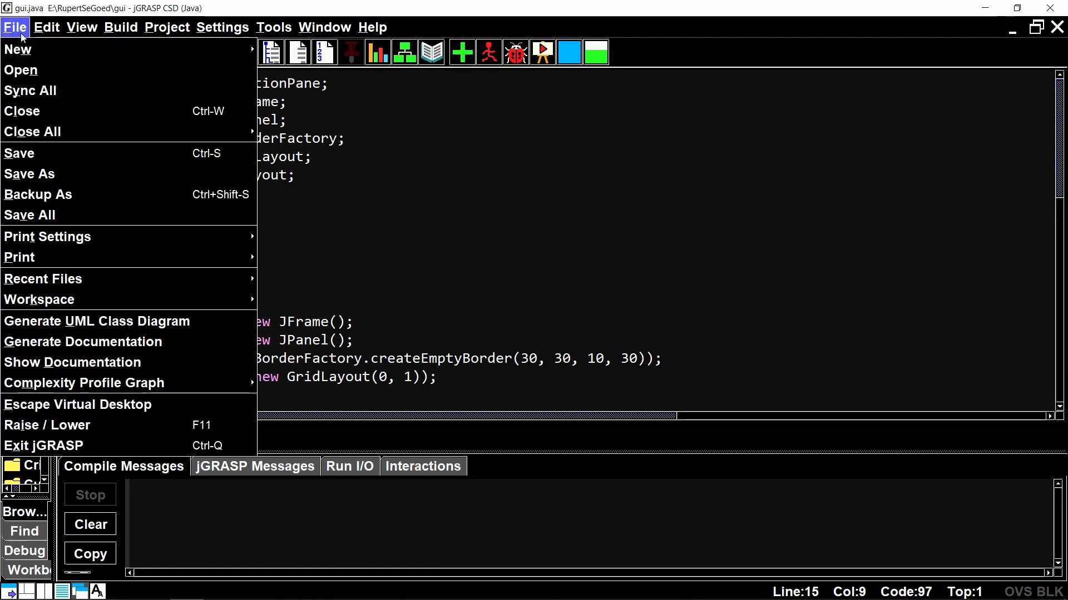
mouse_move(42, 40)
left_click(473, 195)
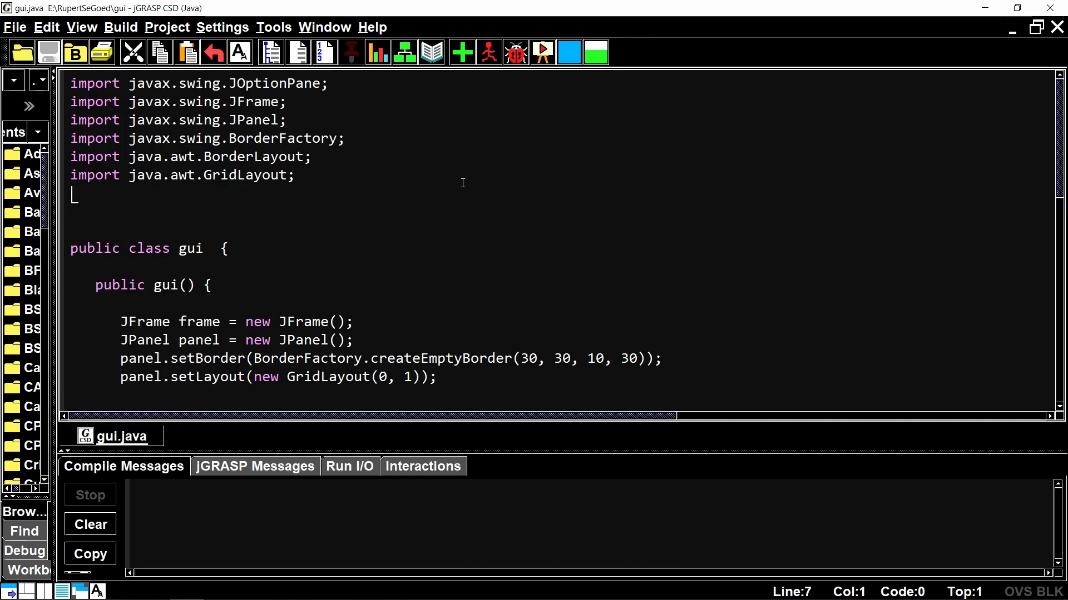
Step: Widen the file browser pane beside the code editor so its folder names and sorting options fit
left_click_drag(56, 178, 239, 195)
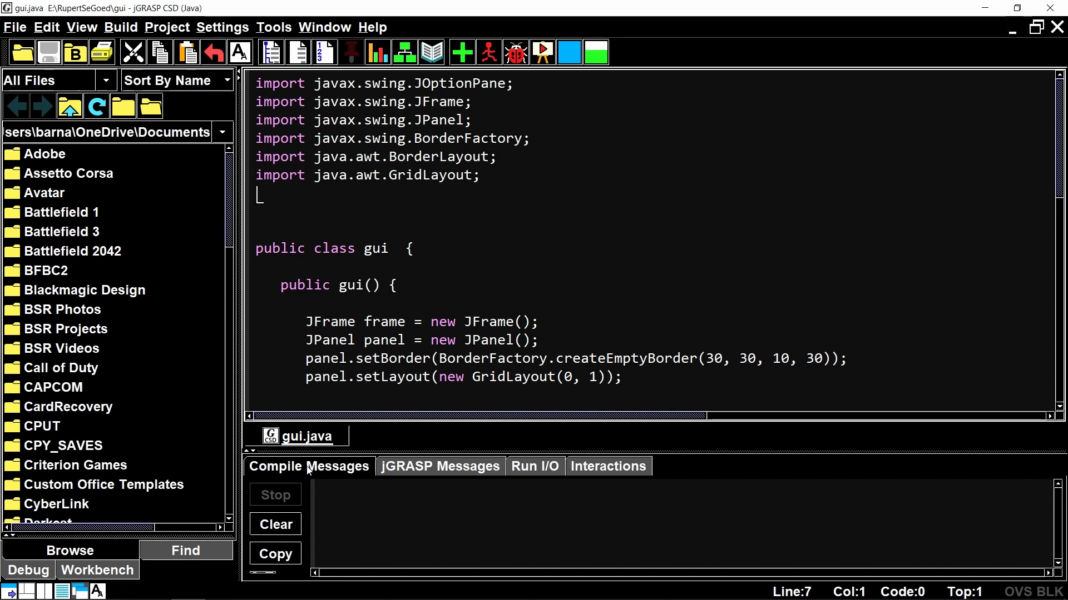
Step: Clear the compile messages and display the Run I/O output area below the gui.java code
left_click(286, 526)
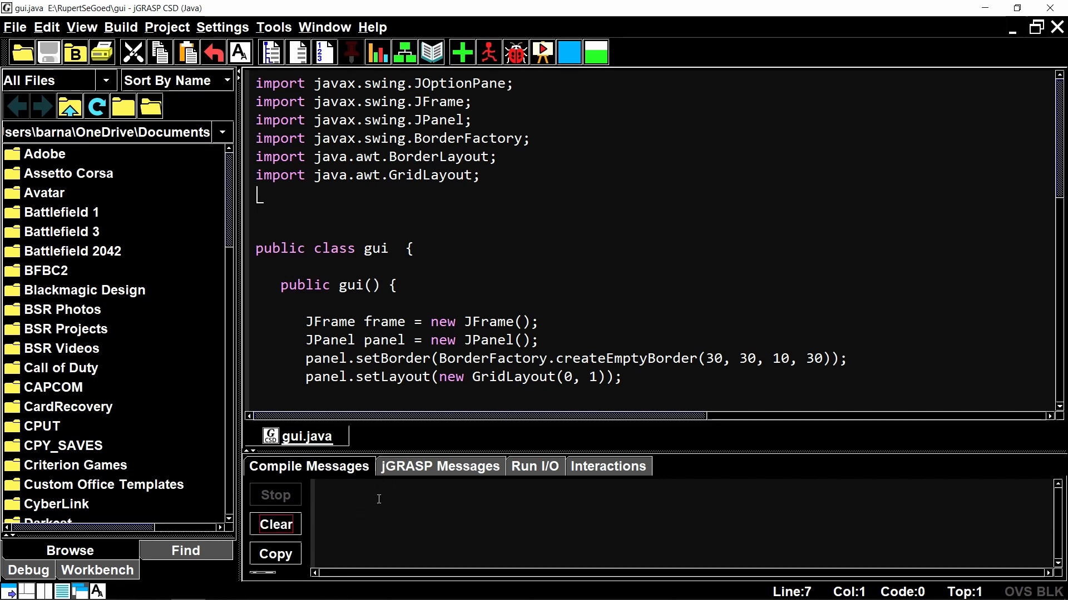
left_click(356, 495)
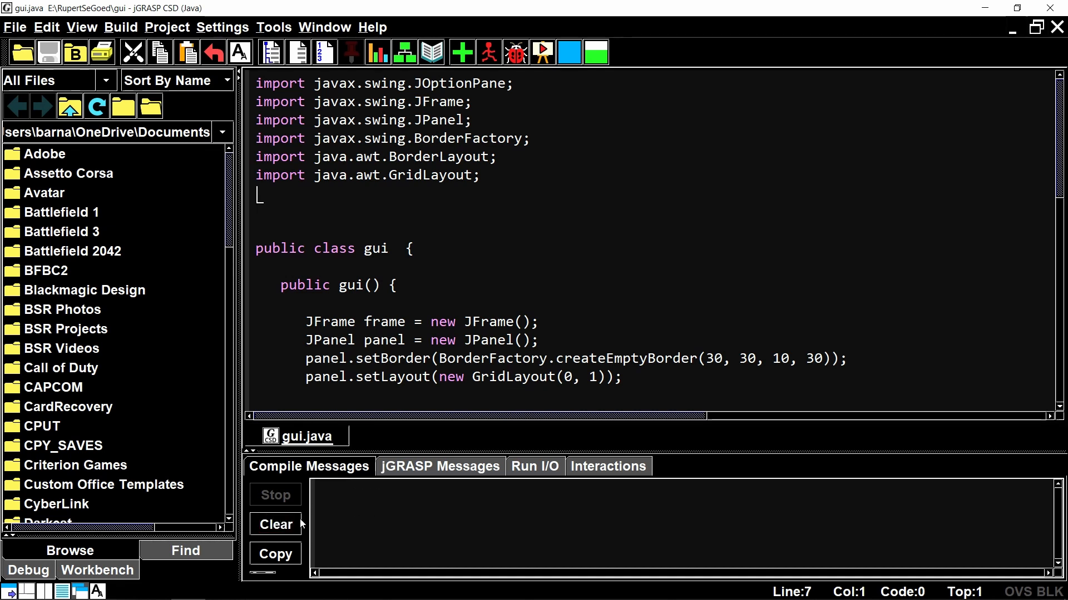
left_click(533, 470)
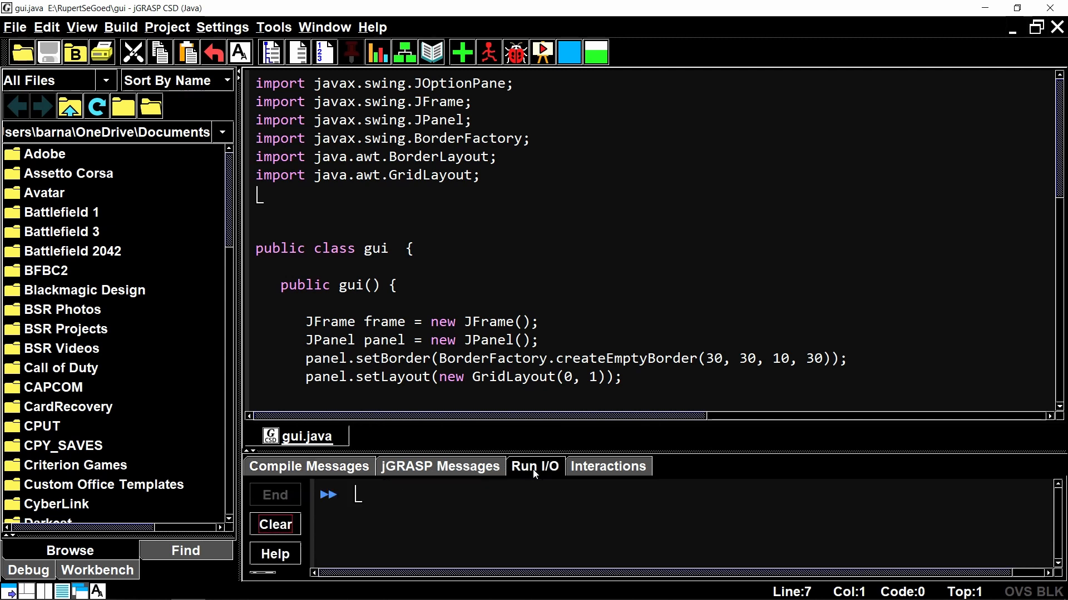
Step: Look through the Interactions, jGRASP Messages and Compile Messages output areas below the gui.java code
left_click(607, 472)
left_click(446, 468)
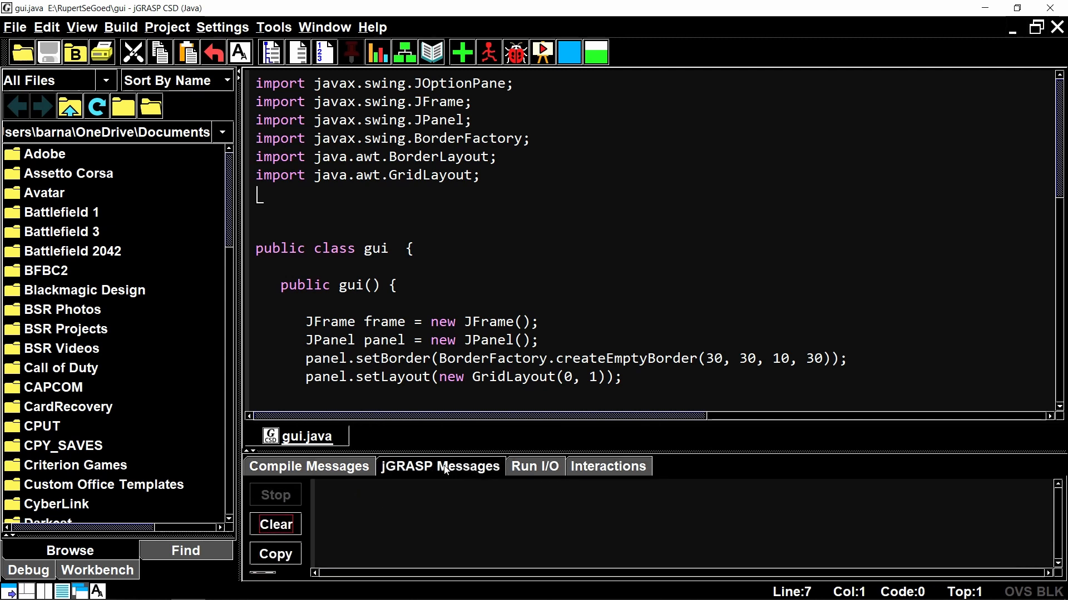
left_click(356, 470)
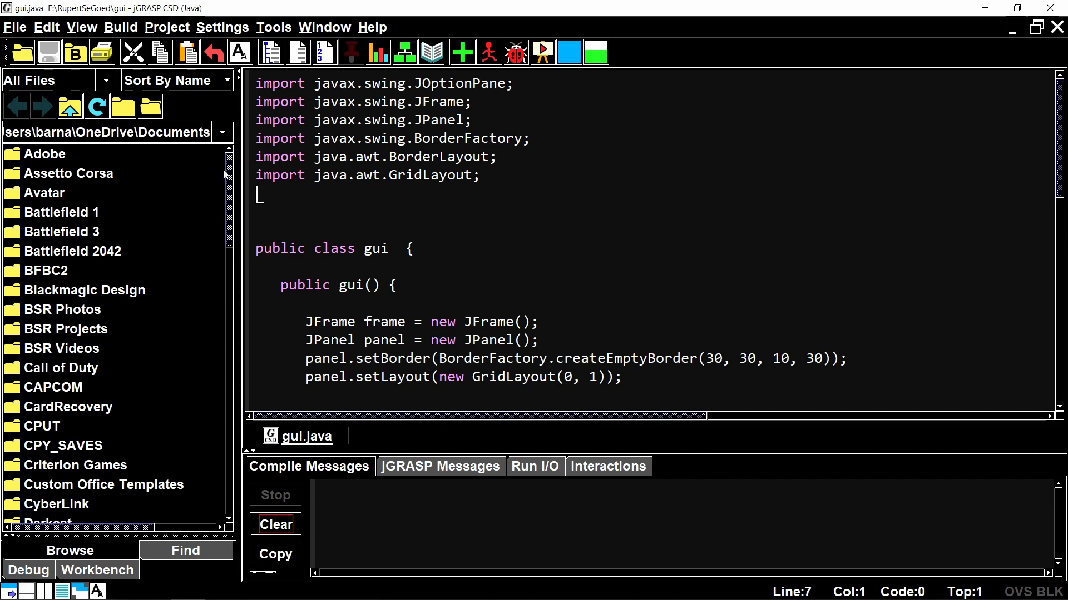
Step: Create a new Java file and enter "import javax.swing" on its first line
left_click(13, 31)
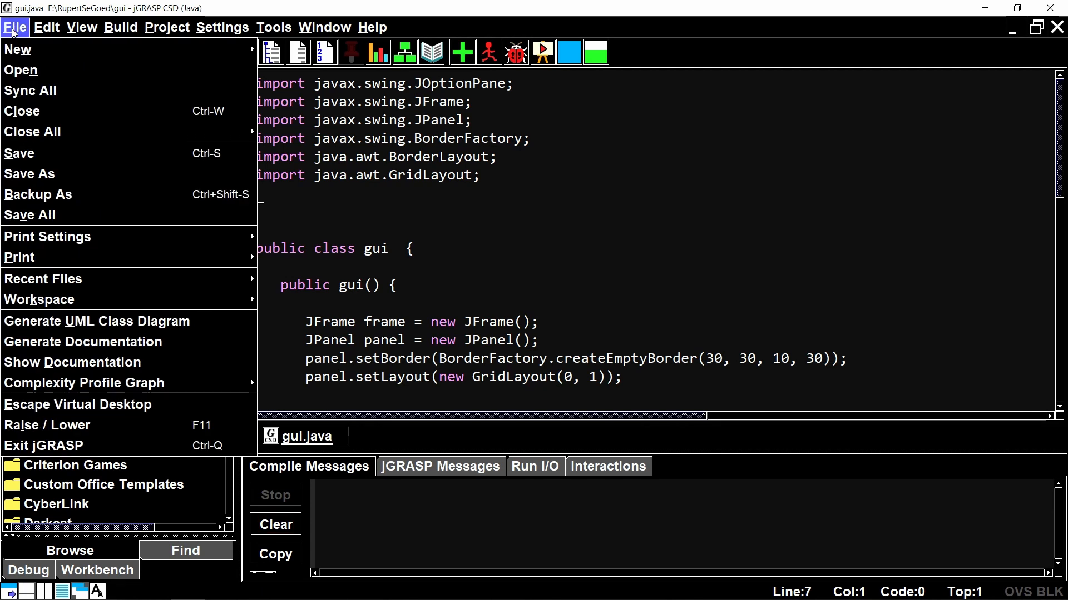
mouse_move(22, 50)
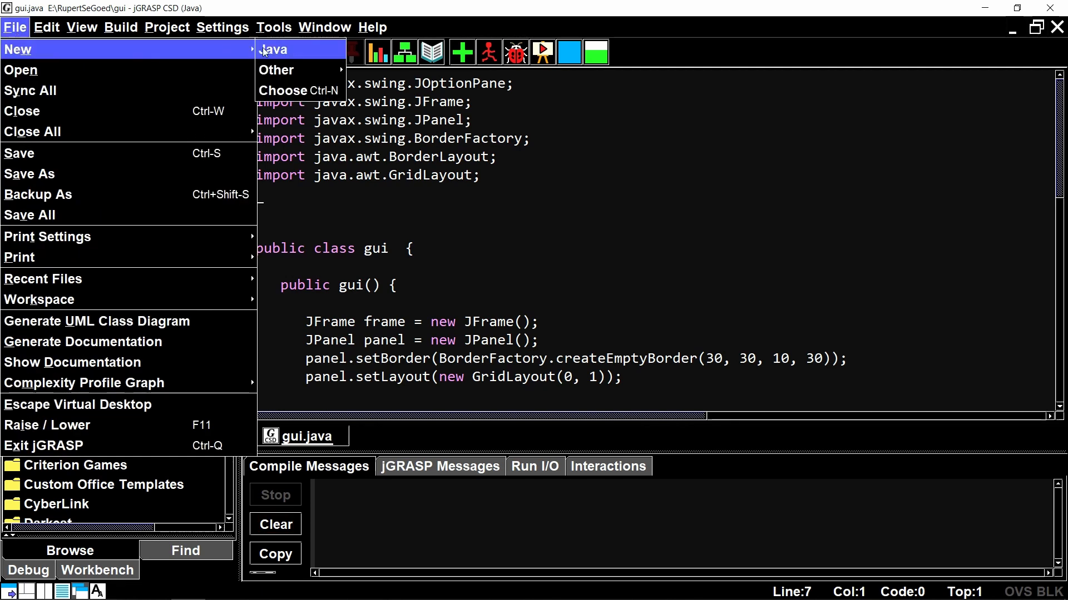
mouse_move(281, 70)
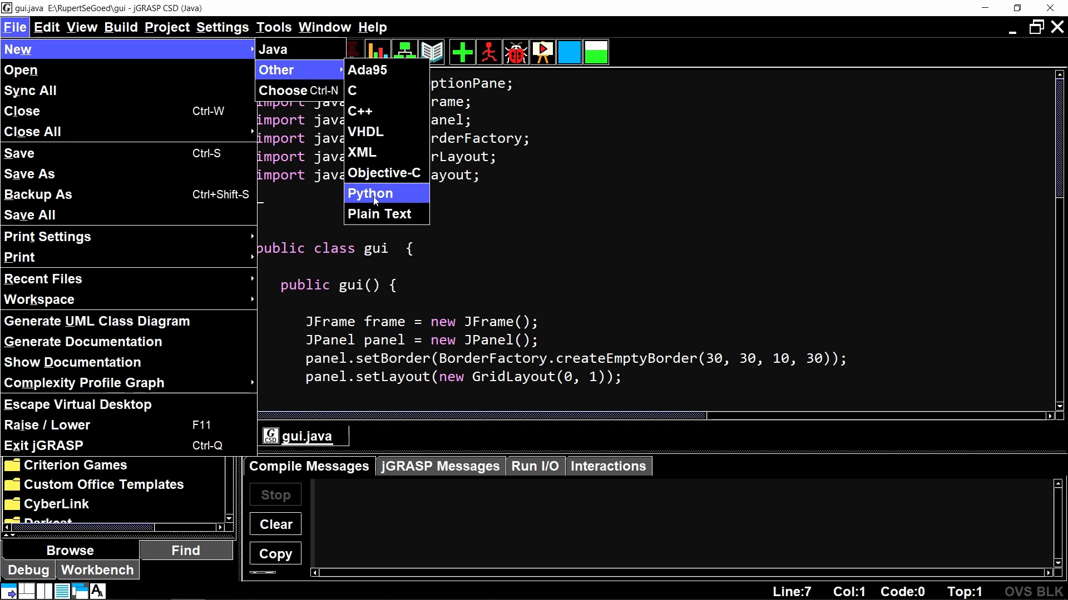
left_click(301, 54)
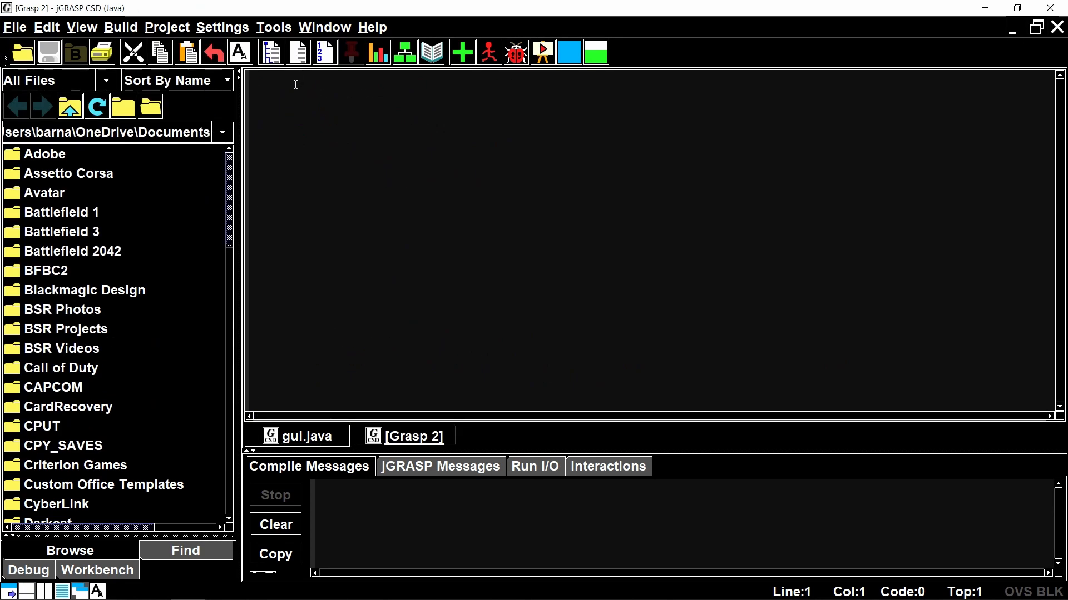
type("impo")
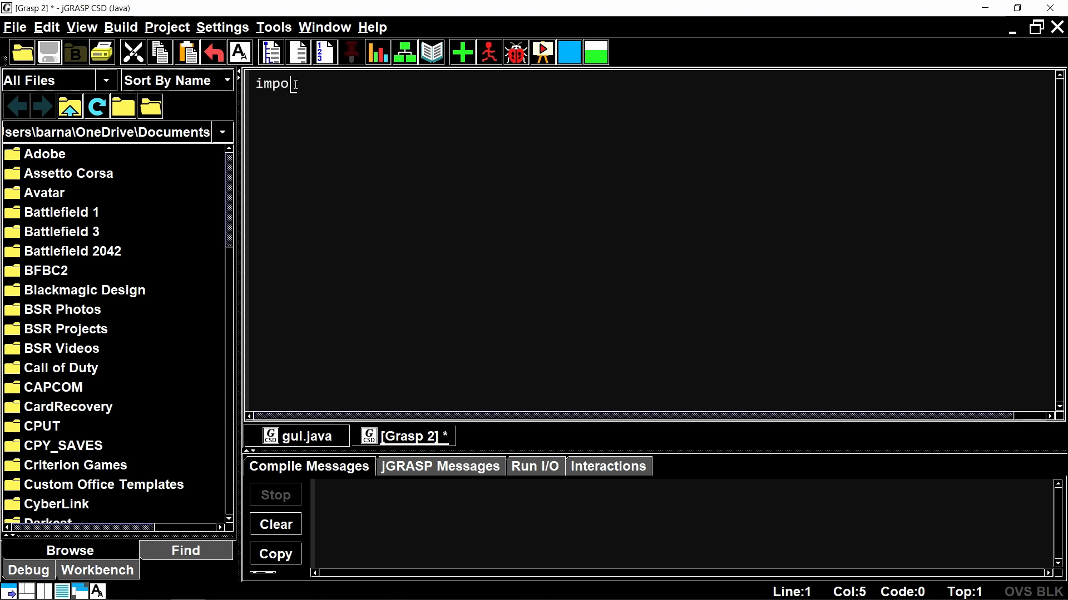
type("rt javax")
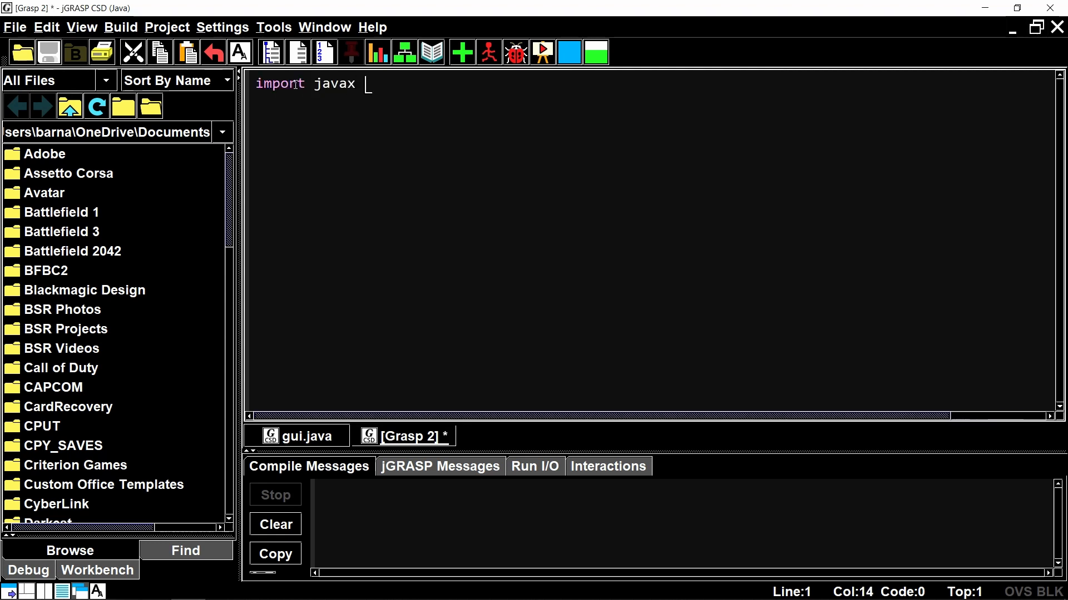
key("BackSpace")
type(".sin")
key("BackSpace")
key("BackSpace")
type("wing")
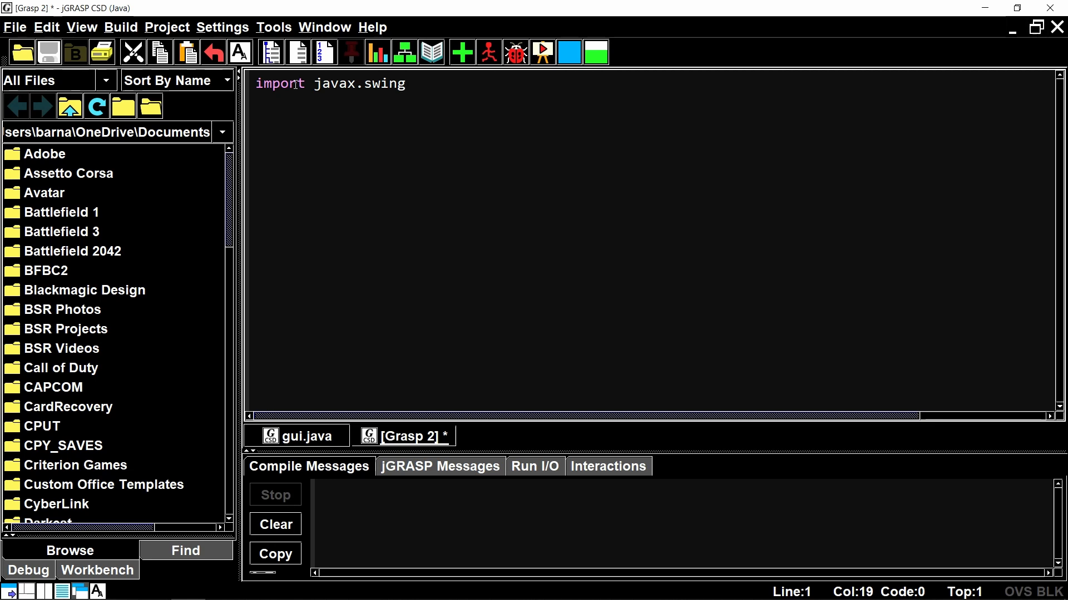
Step: Close jGRASP with the unsaved edits discarded, and open the Google home page in Chrome
left_click(1050, 7)
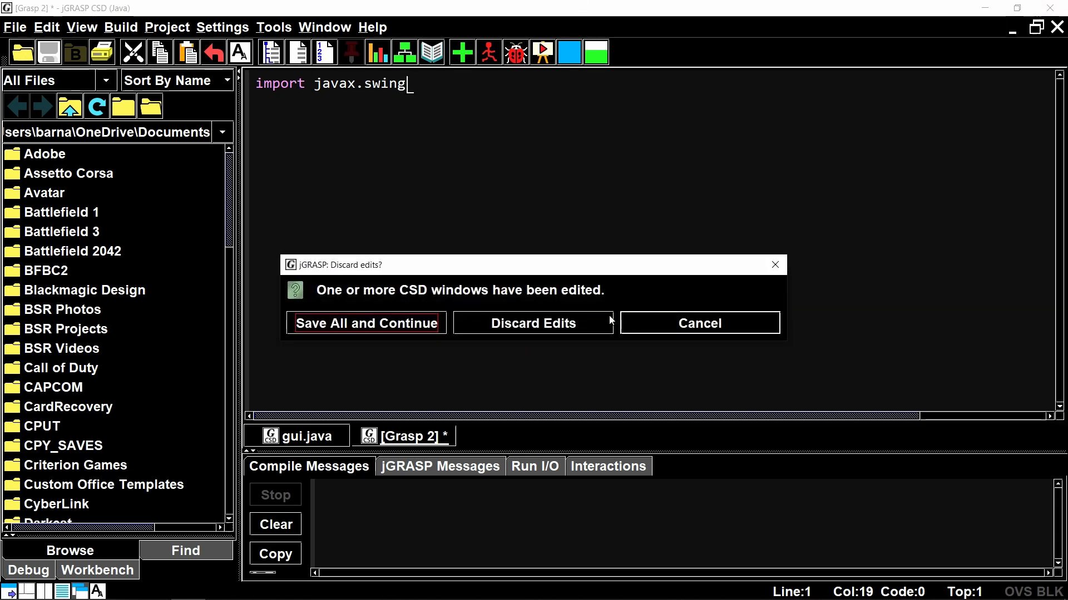
left_click(564, 329)
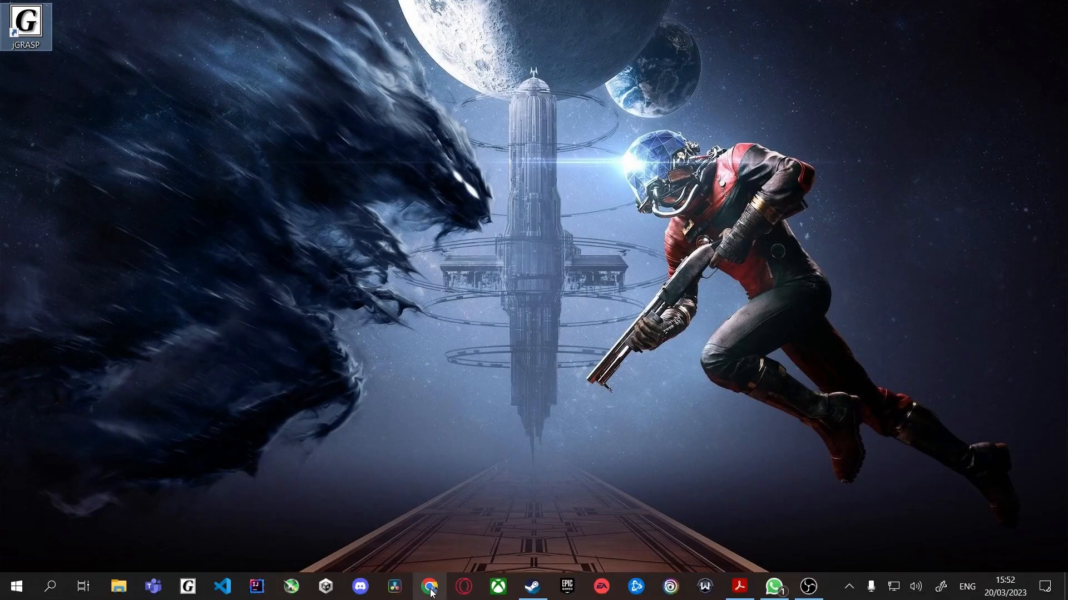
left_click(431, 589)
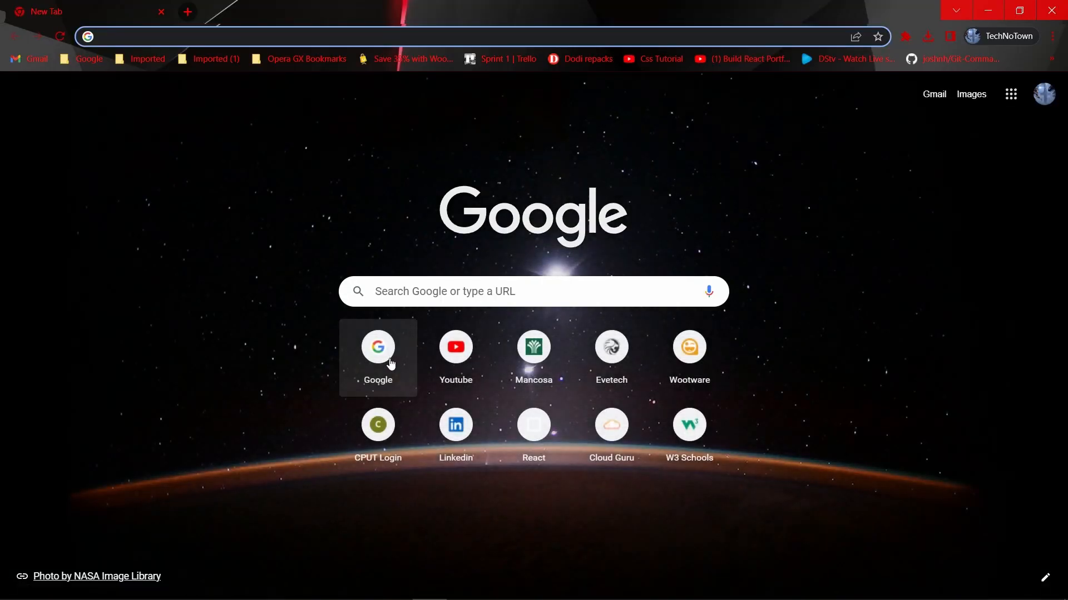
left_click(391, 364)
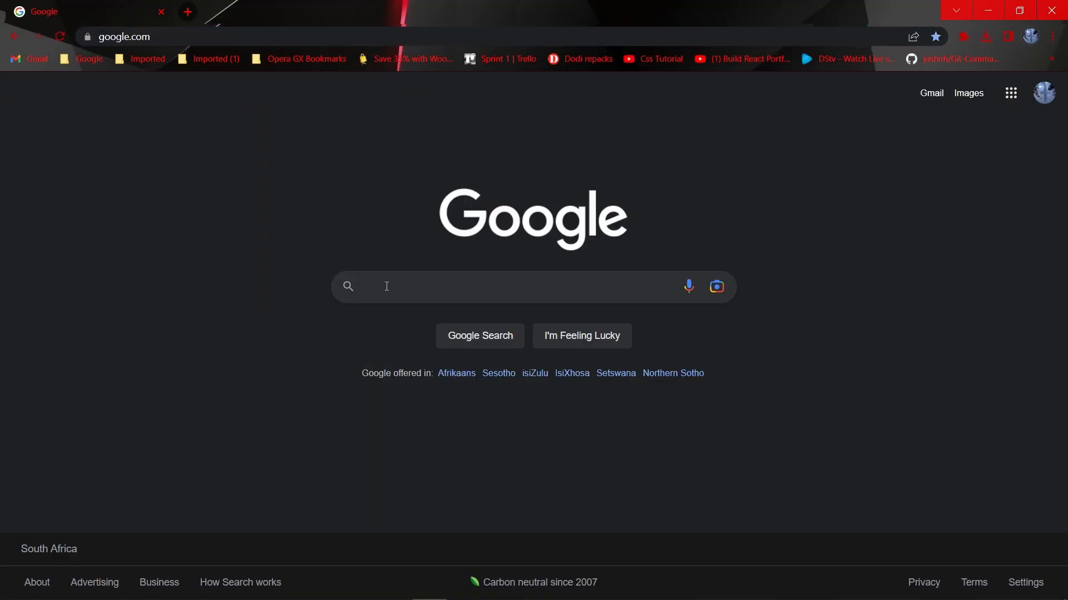
Step: Search Google for "w3schools" and open the W3Schools Online Web Tutorials site
left_click(387, 286)
type("w3s")
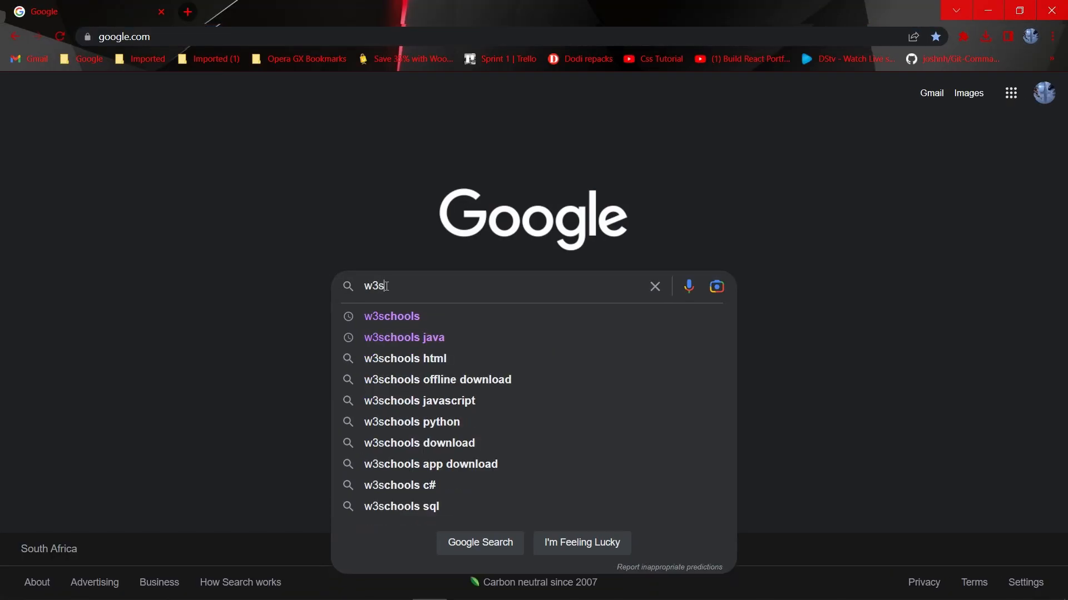
key("Down")
key("Return")
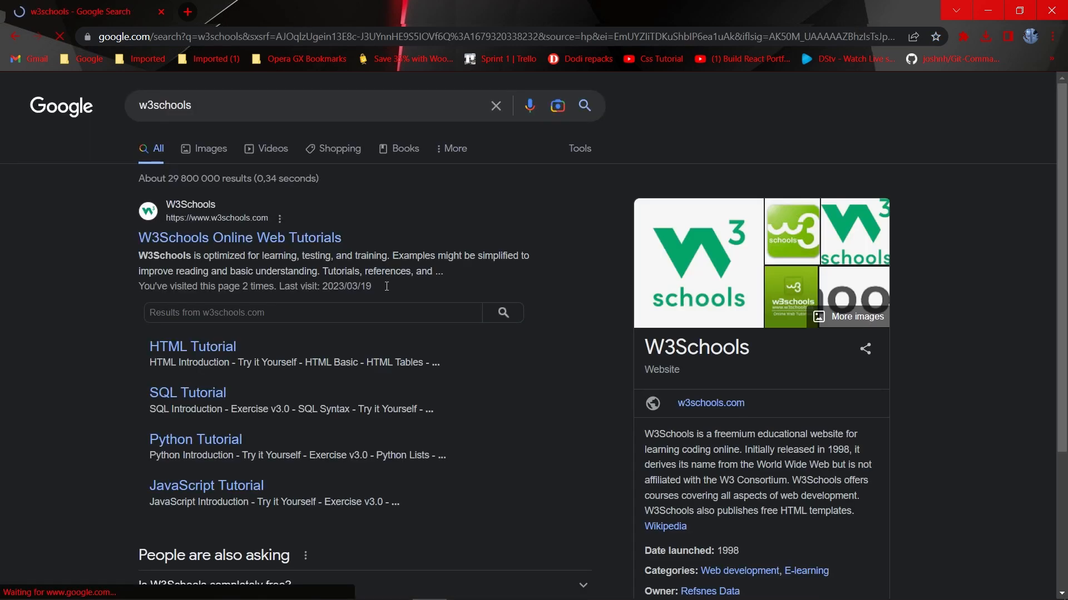
left_click_drag(192, 106, 142, 100)
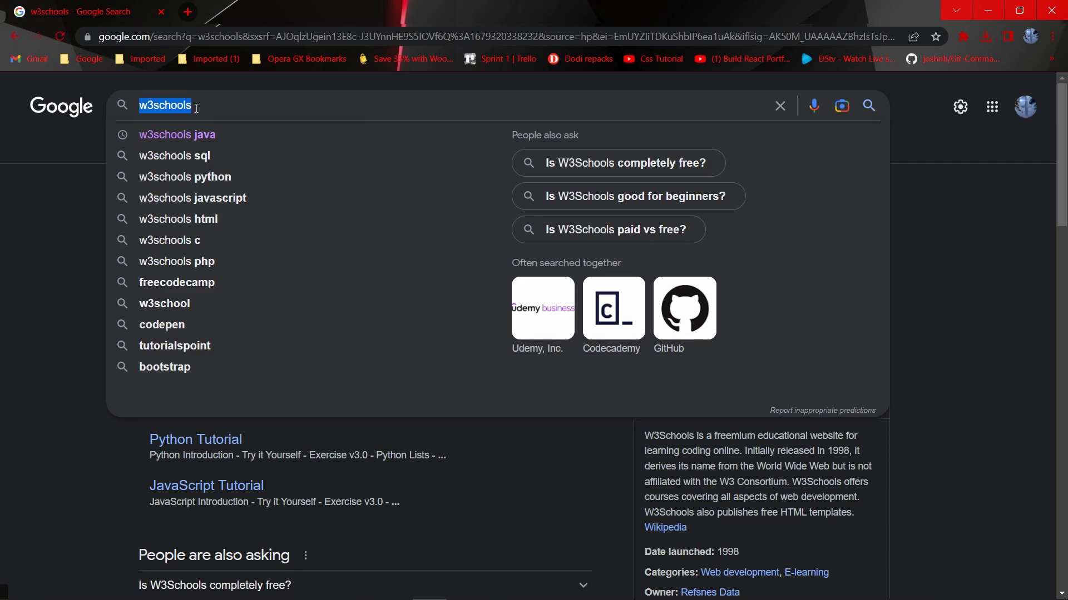
left_click(194, 106)
left_click(70, 143)
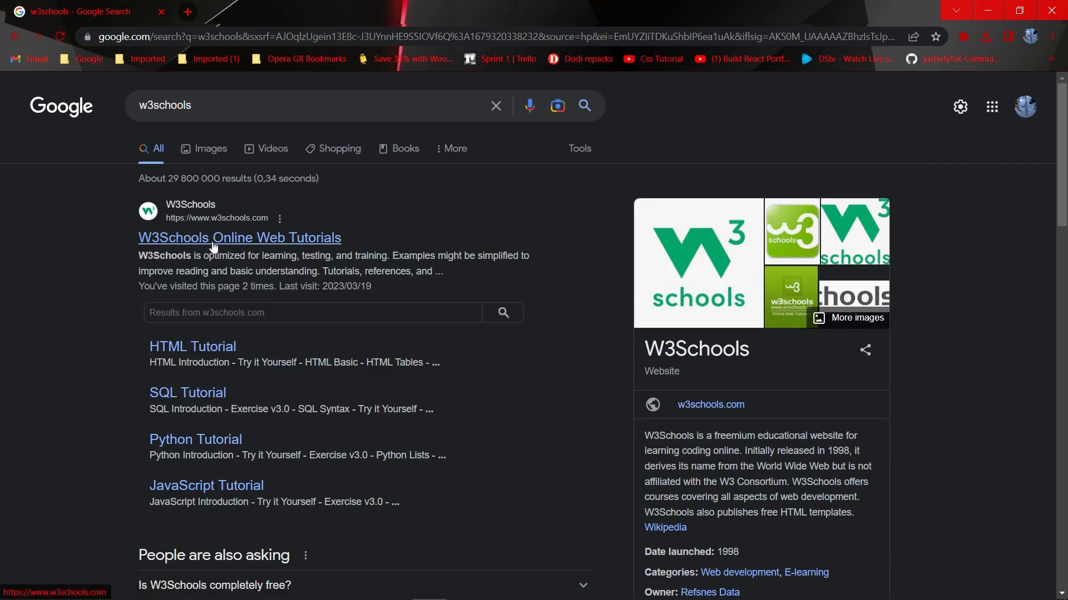
left_click(293, 240)
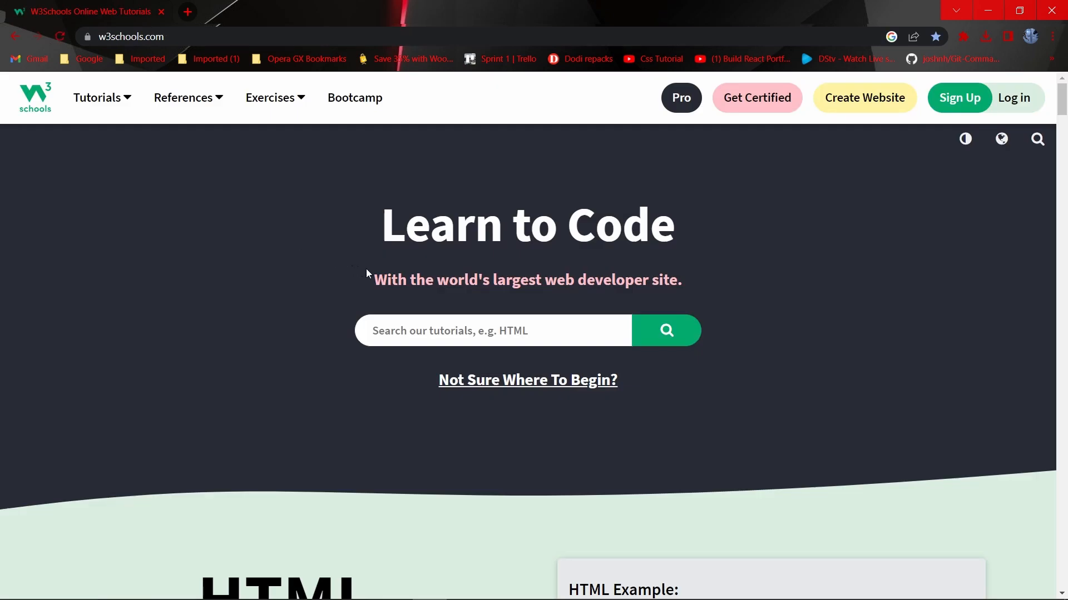
Step: Examine the W3Schools home page's "Learn to Code" introduction and its range of programming language tutorials
left_click_drag(382, 237, 675, 233)
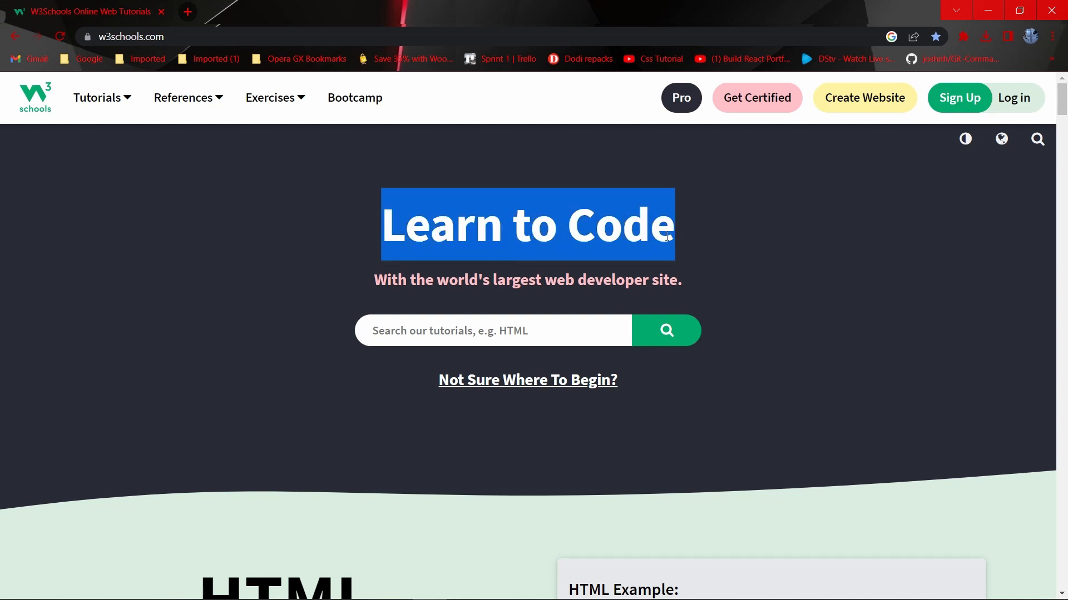
left_click_drag(373, 280, 681, 279)
left_click(681, 279)
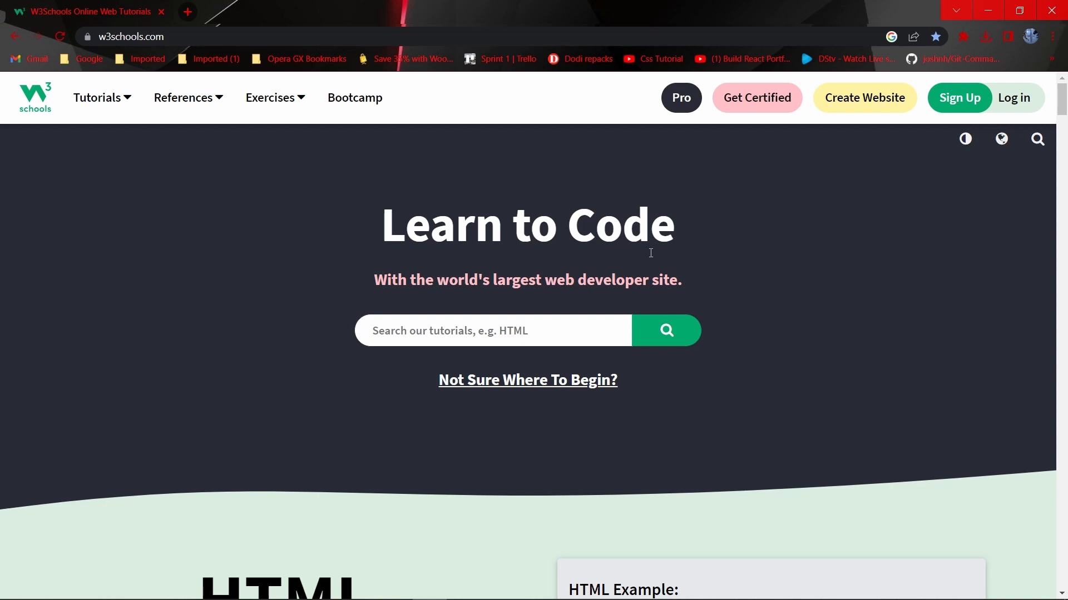
scroll(650, 253, "down", 6)
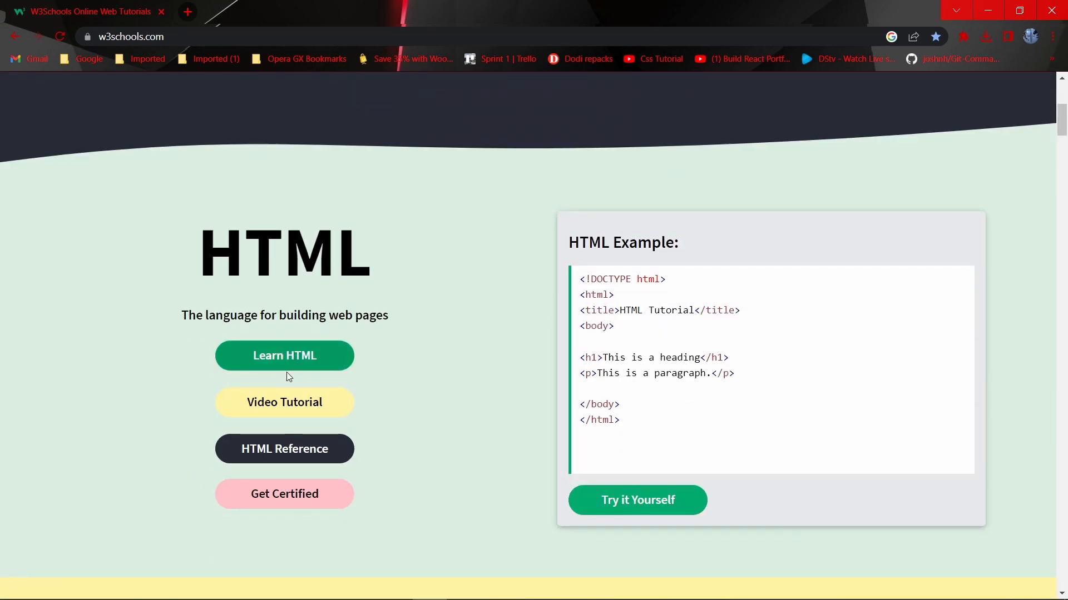
scroll(426, 358, "down", 11)
scroll(427, 357, "down", 12)
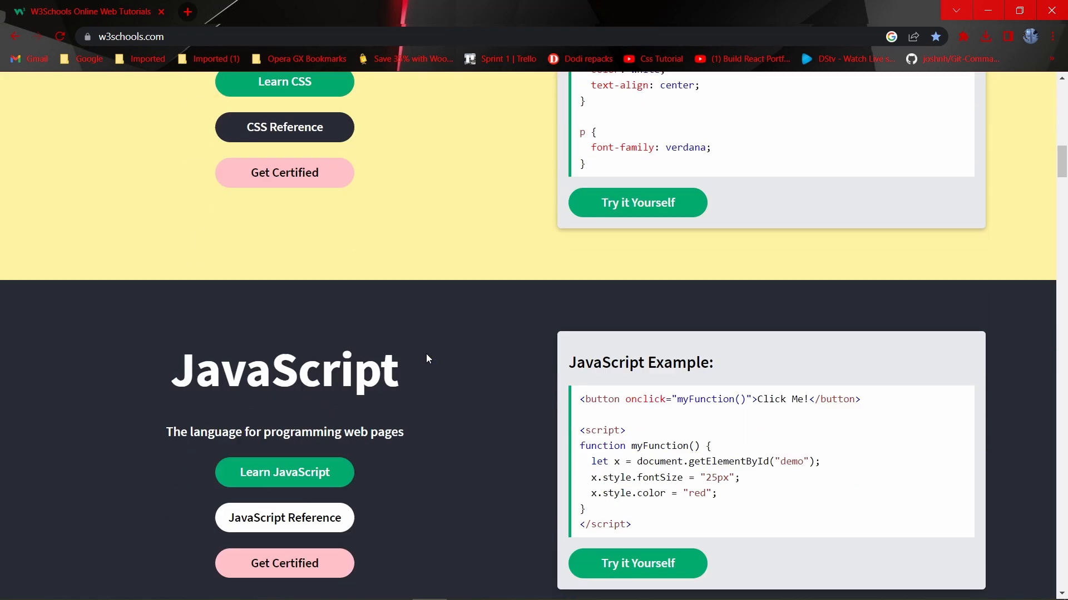
scroll(428, 357, "down", 12)
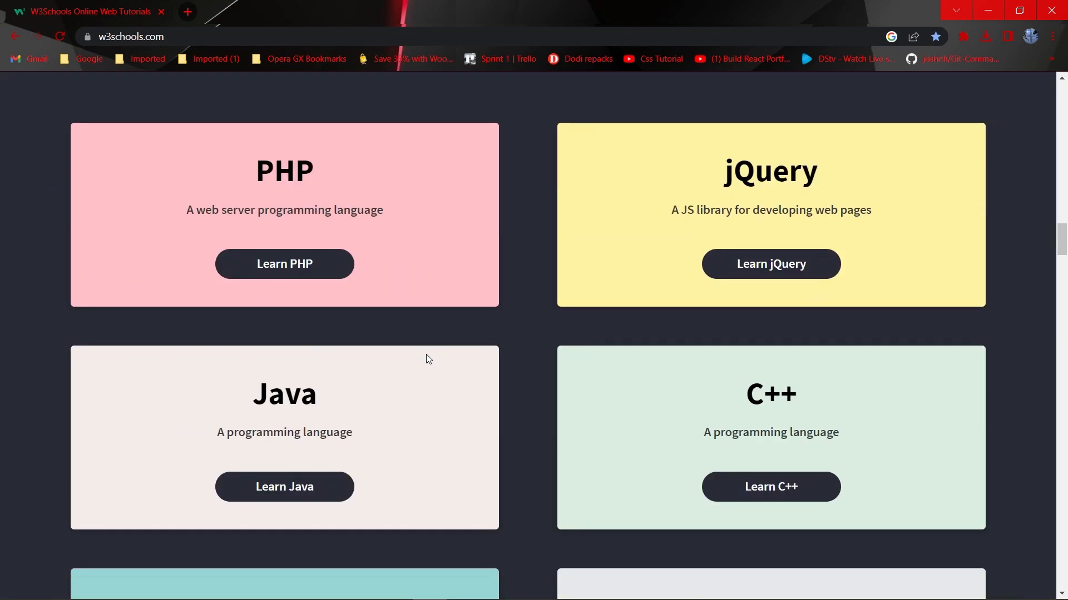
scroll(427, 356, "down", 6)
scroll(481, 376, "down", 5)
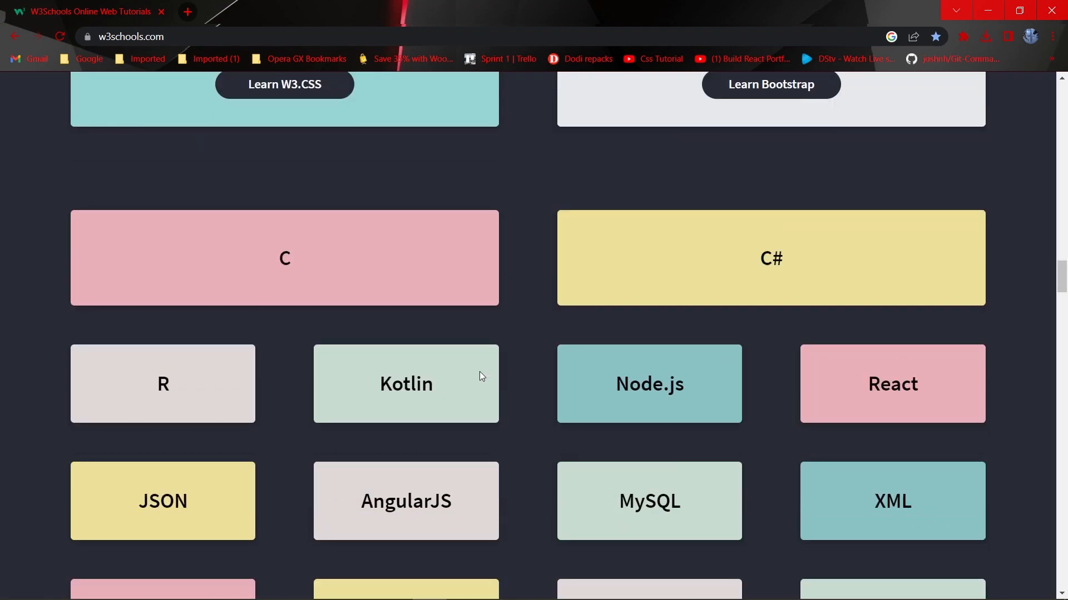
scroll(481, 375, "up", 5)
scroll(476, 374, "up", 20)
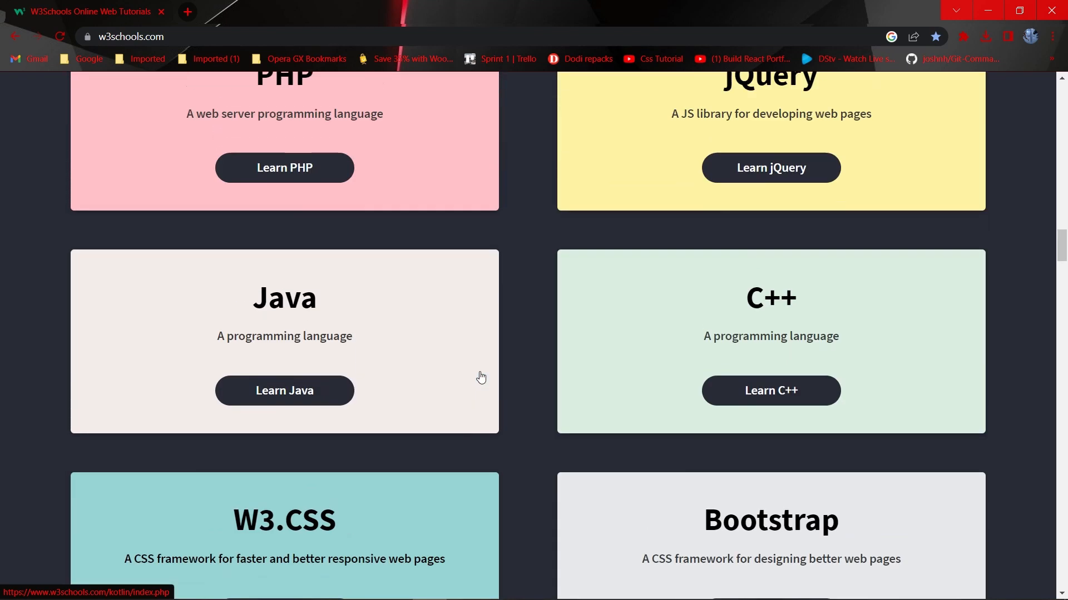
scroll(449, 350, "down", 1)
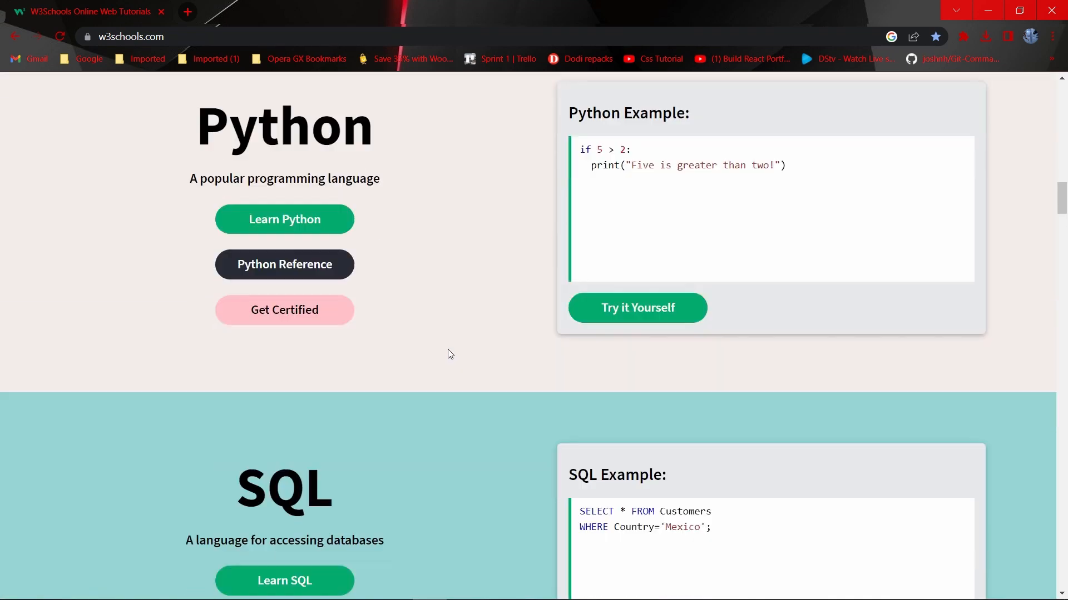
Step: Search the W3Schools tutorials for "java" and open the JAVA Tutorial
scroll(451, 347, "up", 20)
scroll(460, 346, "up", 8)
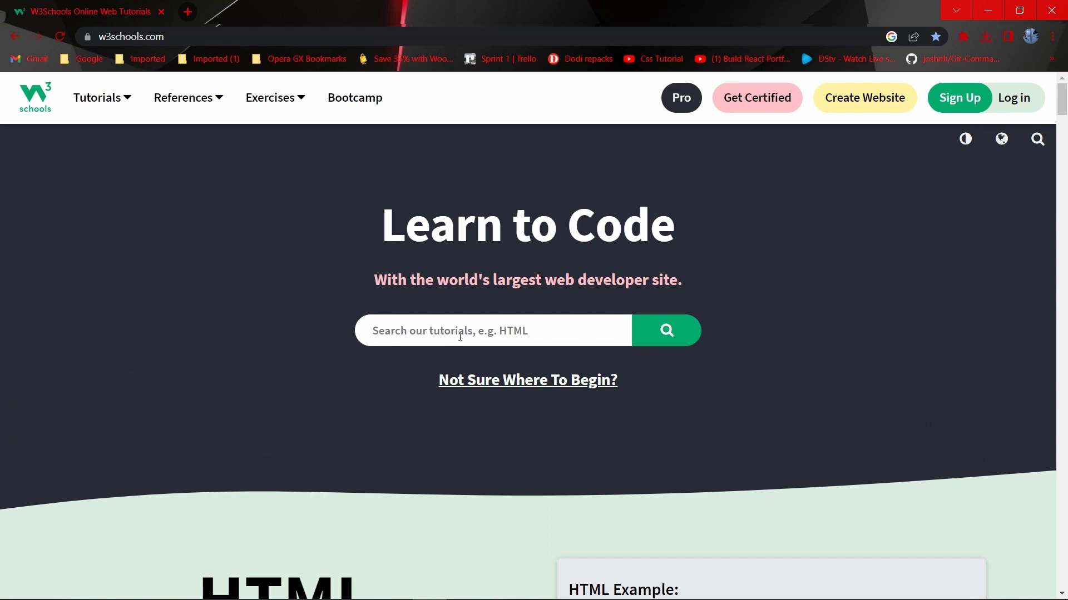
type("java")
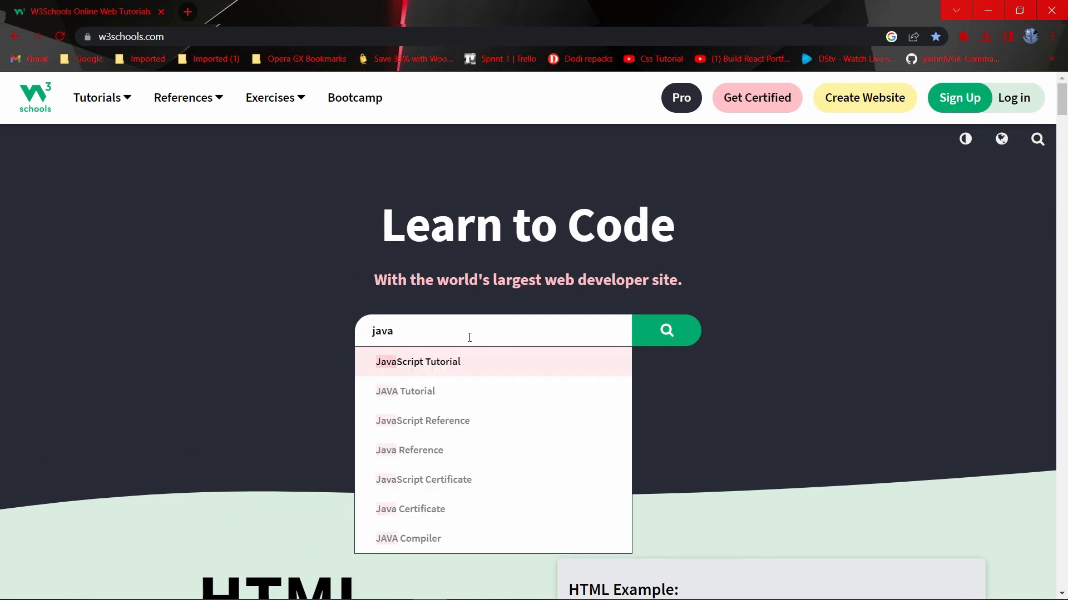
left_click(428, 403)
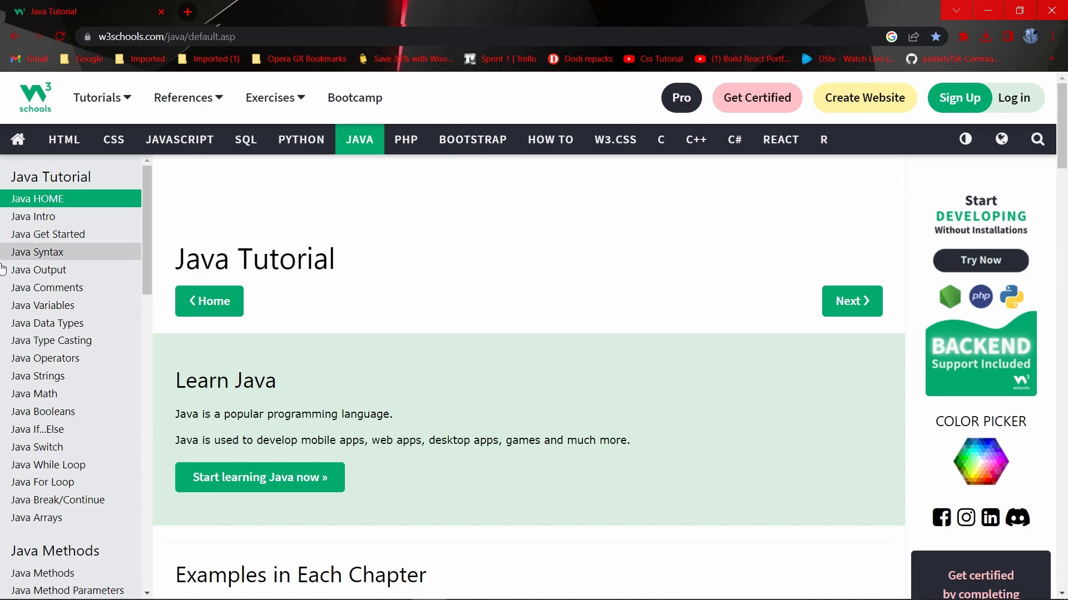
Step: Examine the Java Tutorial page's chapter example and the Learn Java description of what Java is used for
scroll(284, 390, "down", 7)
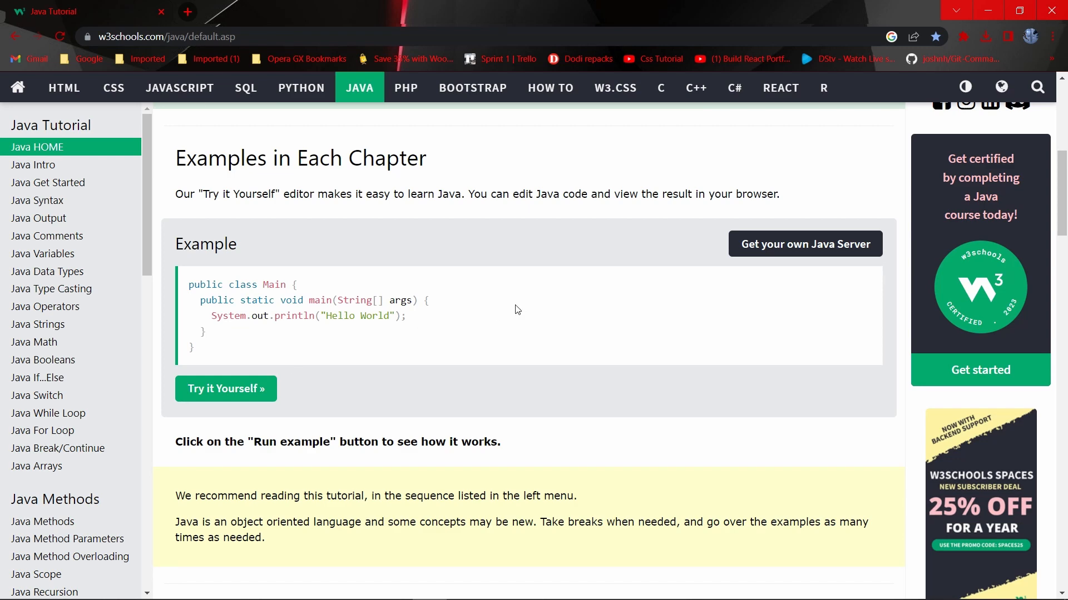
scroll(479, 362, "up", 7)
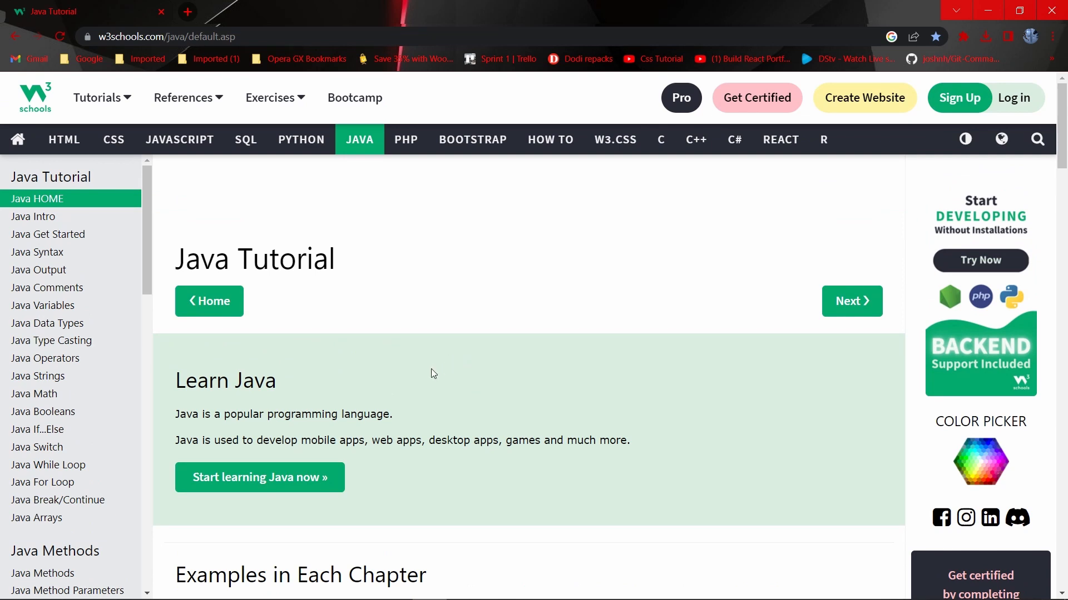
left_click_drag(281, 382, 174, 382)
left_click(189, 430)
left_click_drag(180, 441, 628, 443)
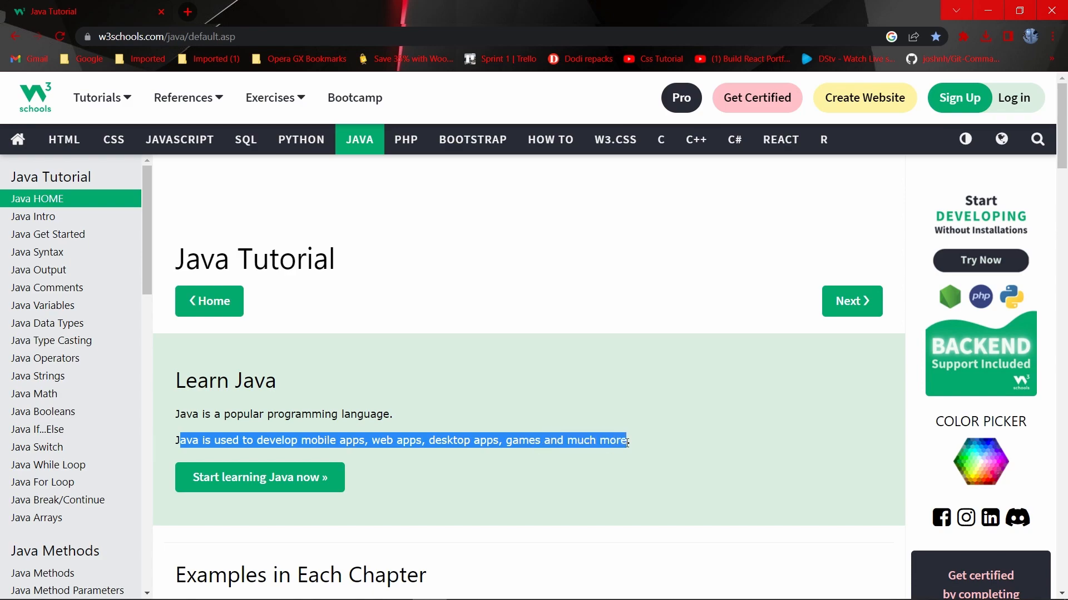
left_click(626, 443)
Step: Open the Hello World example in the Tryit Editor, append + 34 to the printed "Hello World" string and run the code
scroll(625, 443, "down", 5)
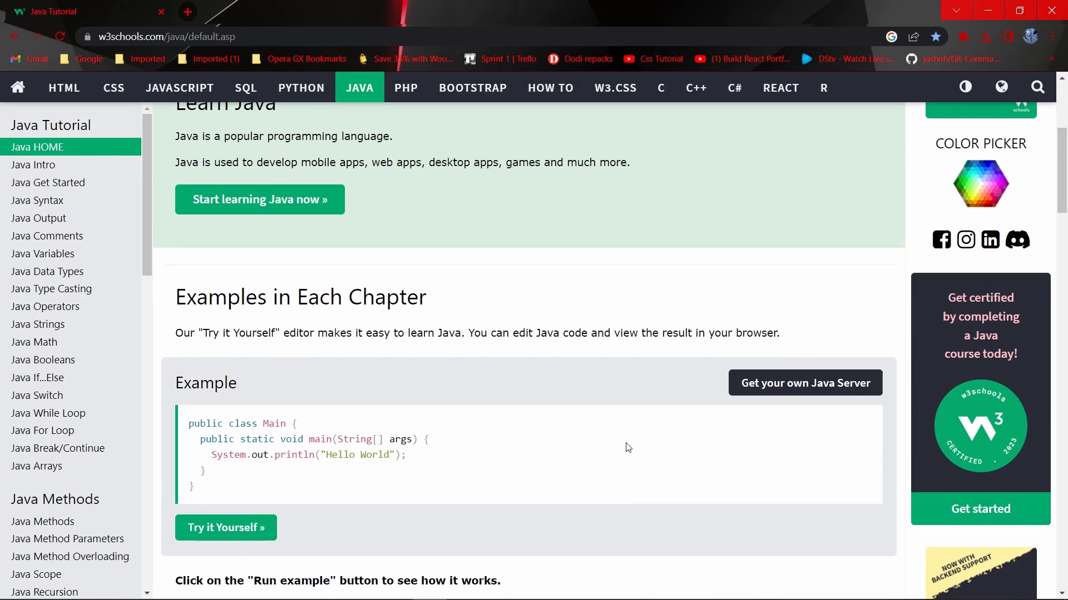
scroll(627, 446, "down", 4)
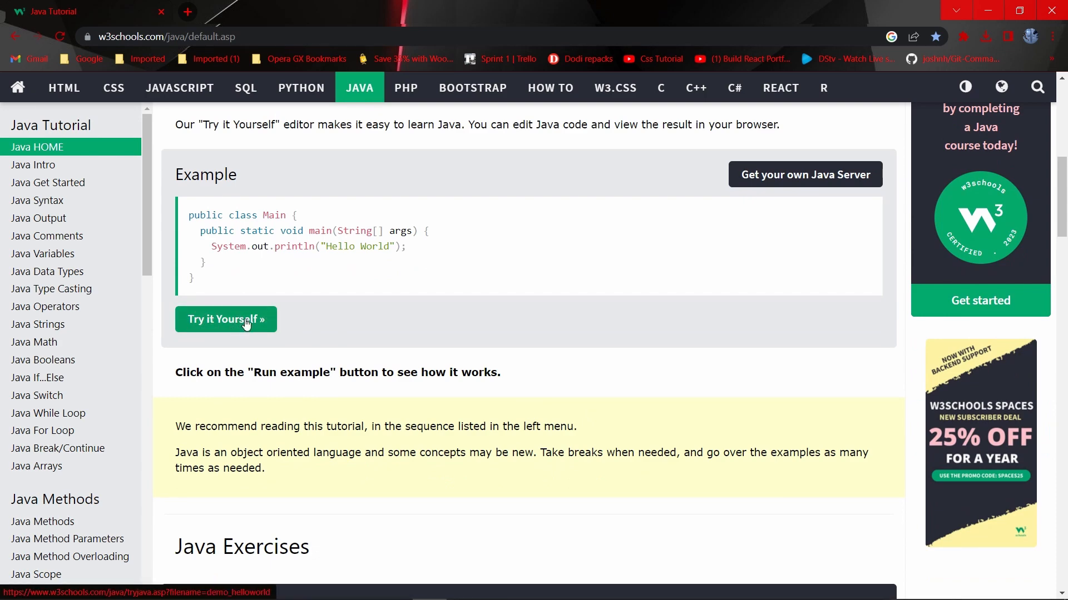
left_click(240, 333)
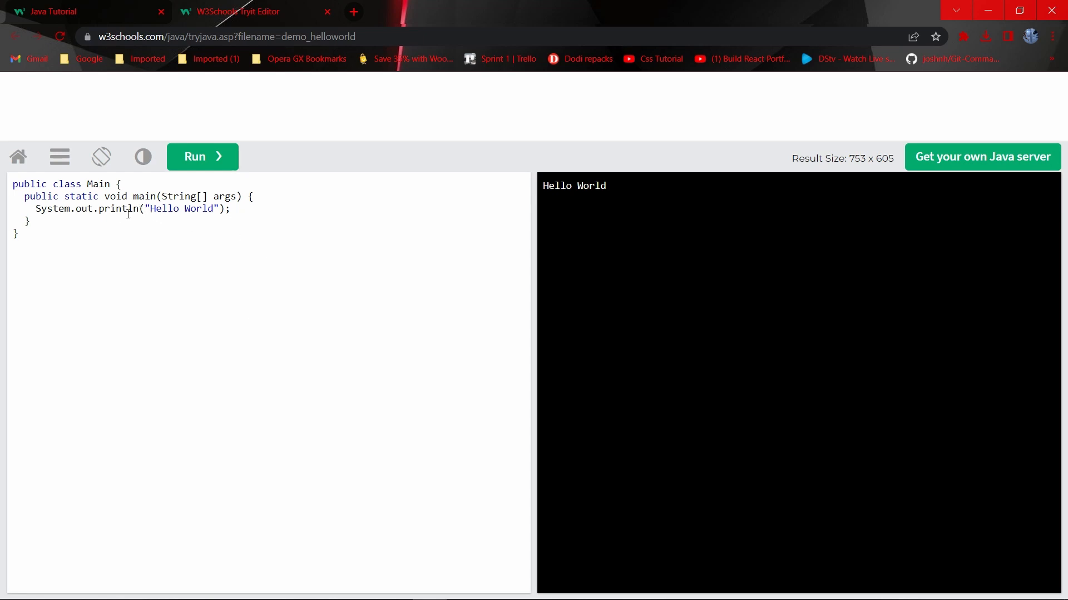
left_click_drag(241, 210, 29, 207)
left_click(29, 208)
type("+ 34")
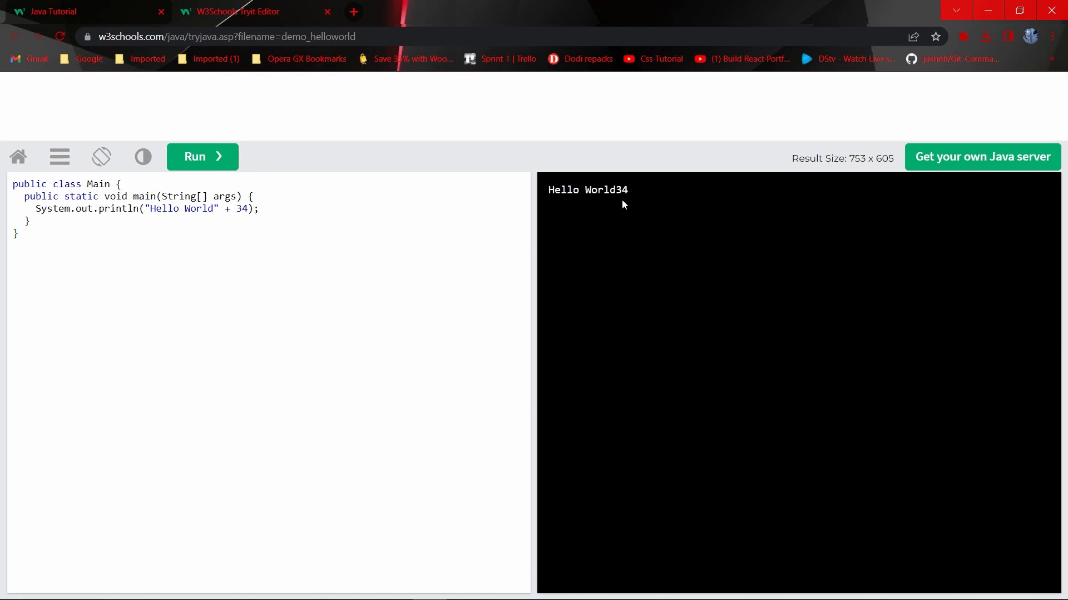
Step: Check the modified example's output, close the Tryit Editor and return to the beginning of the Java Tutorial page
left_click_drag(630, 191, 591, 190)
left_click(601, 191)
left_click(327, 11)
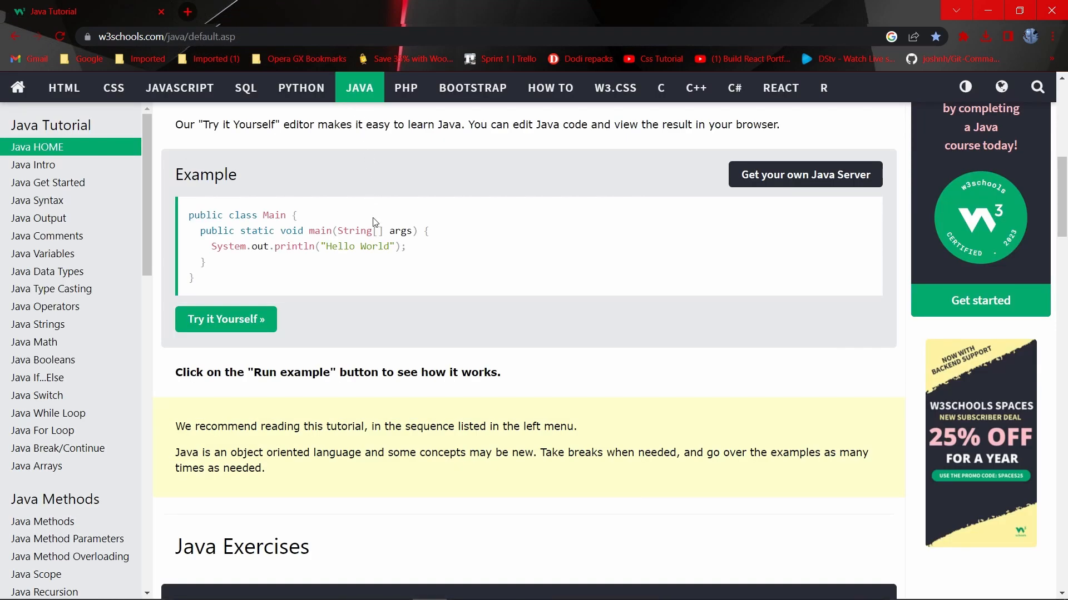
scroll(412, 381, "up", 3)
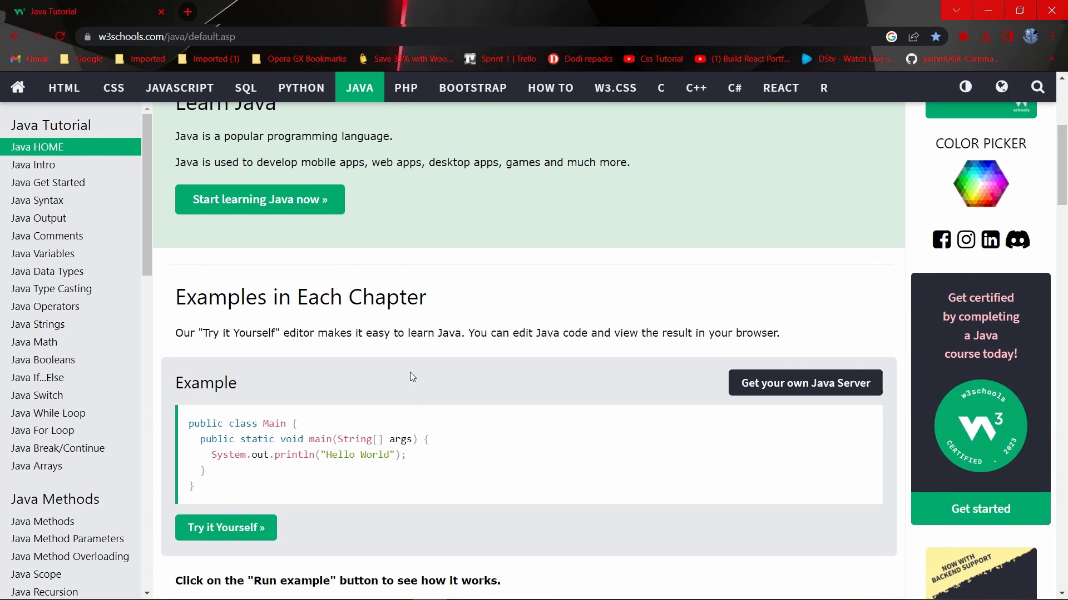
scroll(409, 372, "up", 5)
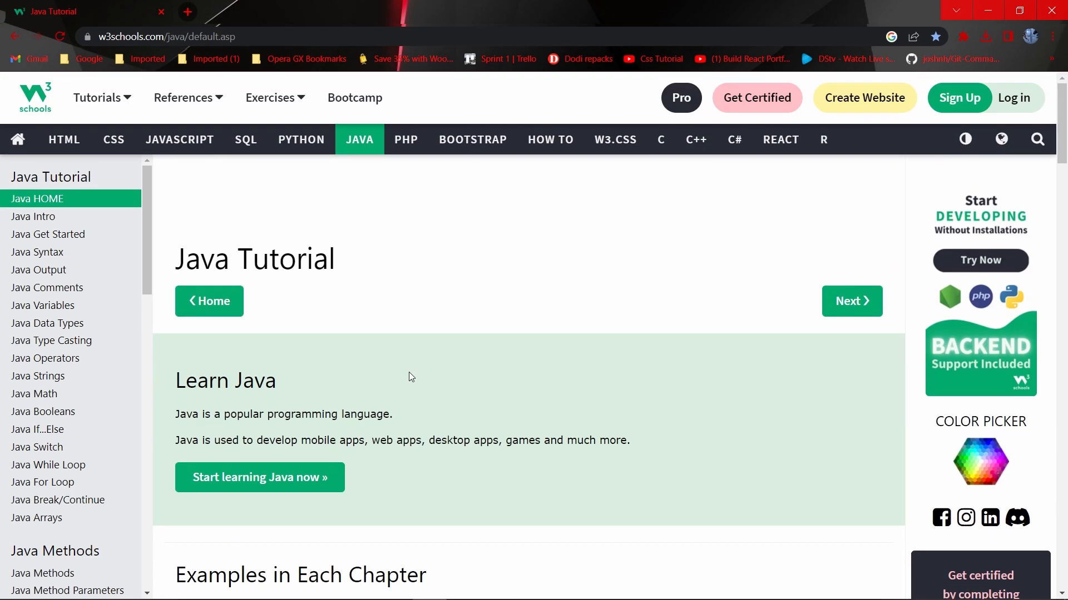